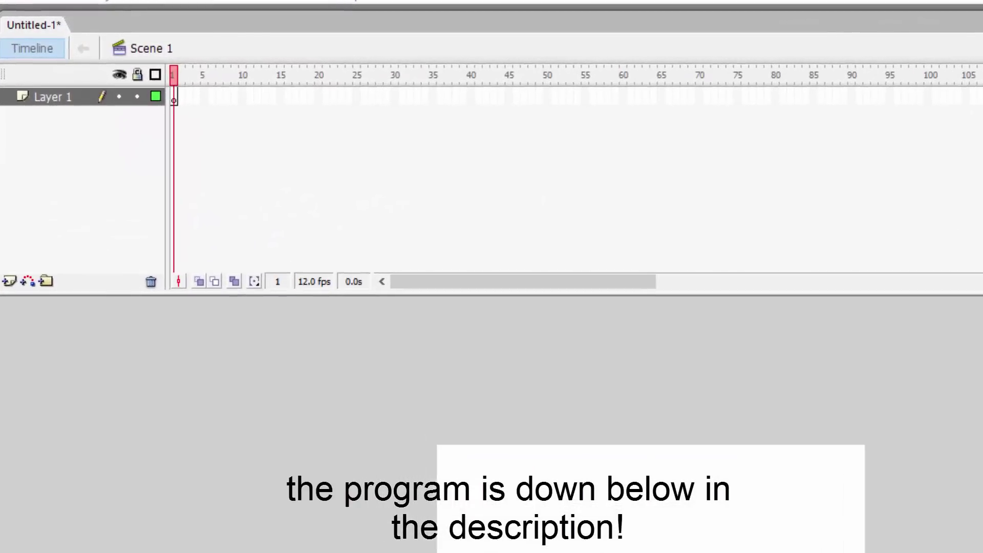
Set the document dimensions to 1920 px by 1080 px and the frame rate to 24 fps.
{"action": "scroll", "coordinate": [693, 507], "scroll_direction": "up", "scroll_amount": 2}
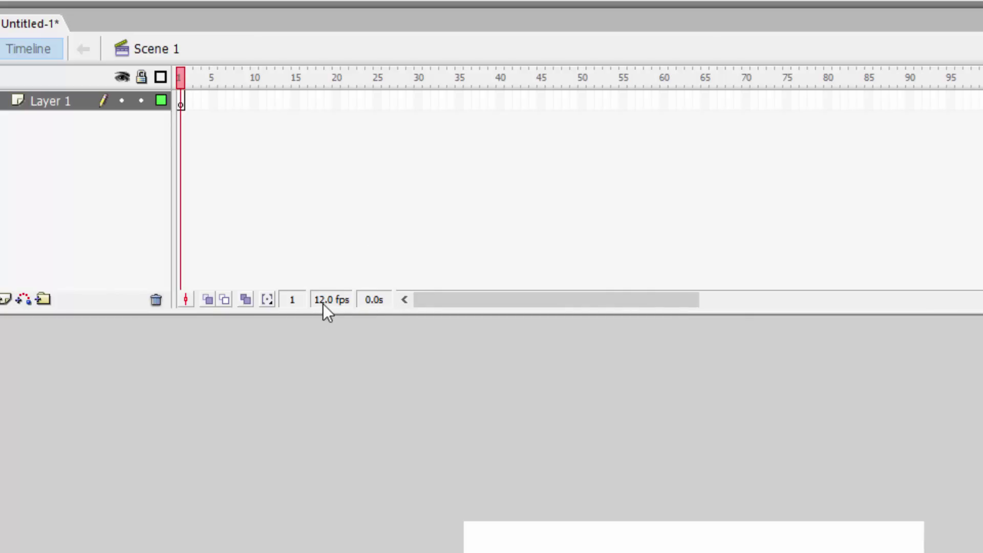
{"action": "double_click", "coordinate": [328, 300]}
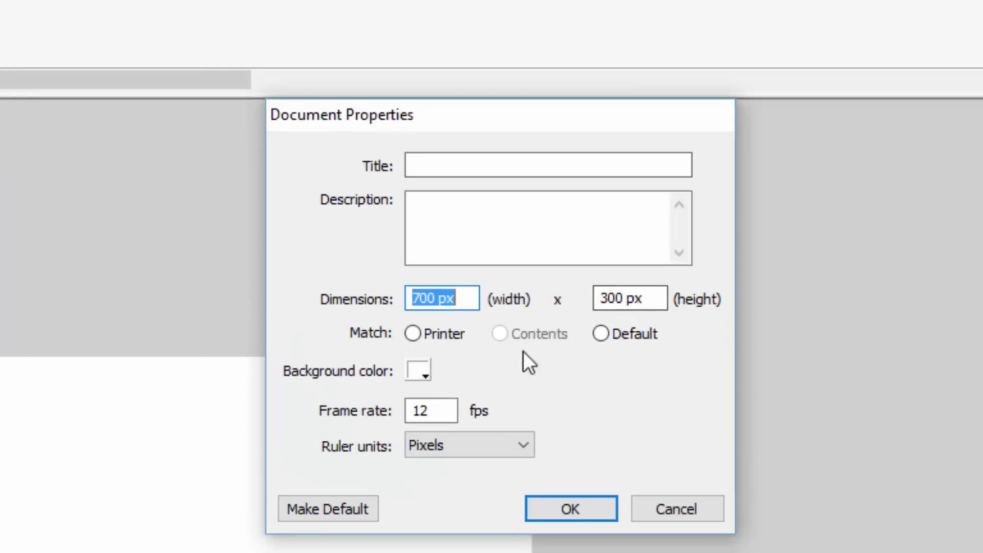
{"action": "left_click", "coordinate": [436, 297]}
{"action": "key", "text": "BackSpace"}
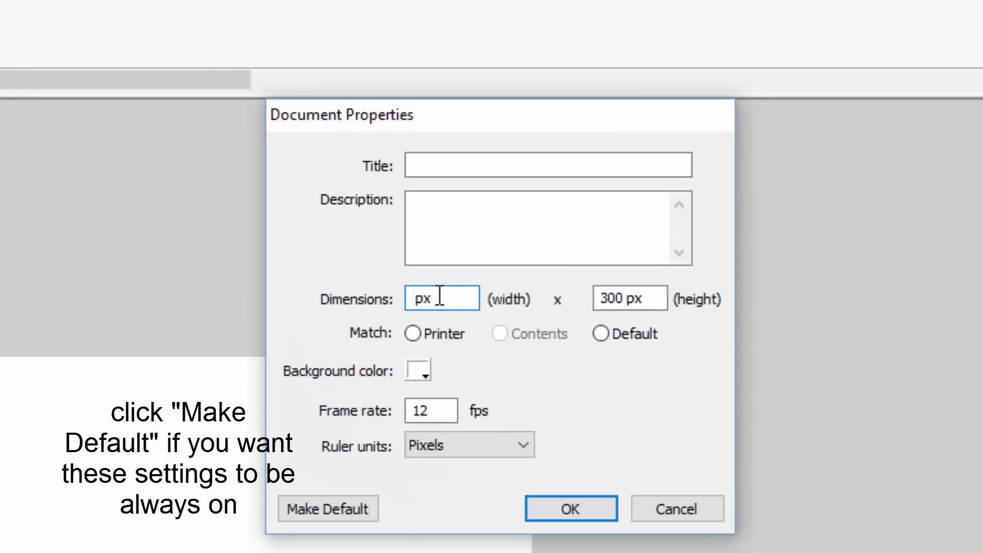
{"action": "double_click", "coordinate": [623, 299]}
{"action": "key", "text": "BackSpace"}
{"action": "type", "text": "1080"}
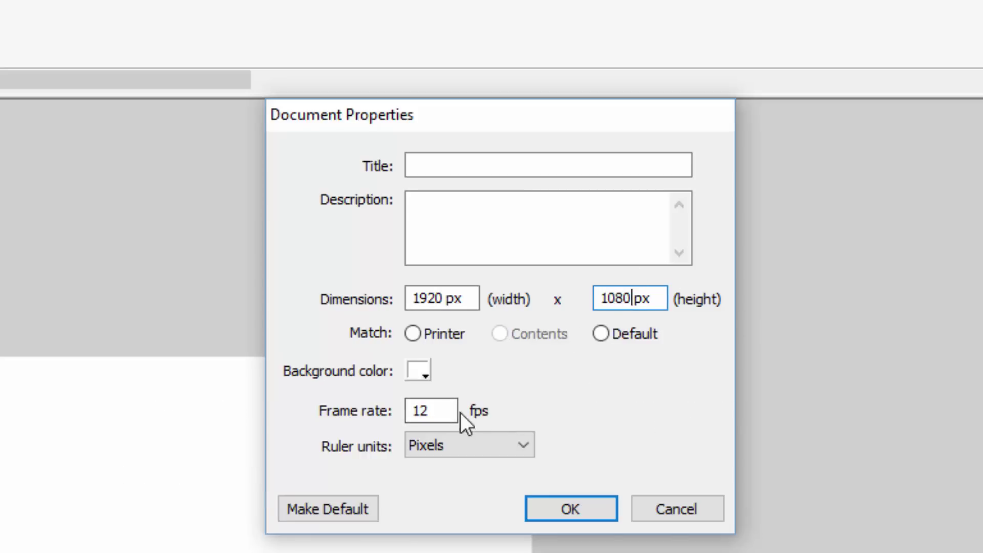
{"action": "left_click", "coordinate": [444, 413]}
{"action": "type", "text": "24"}
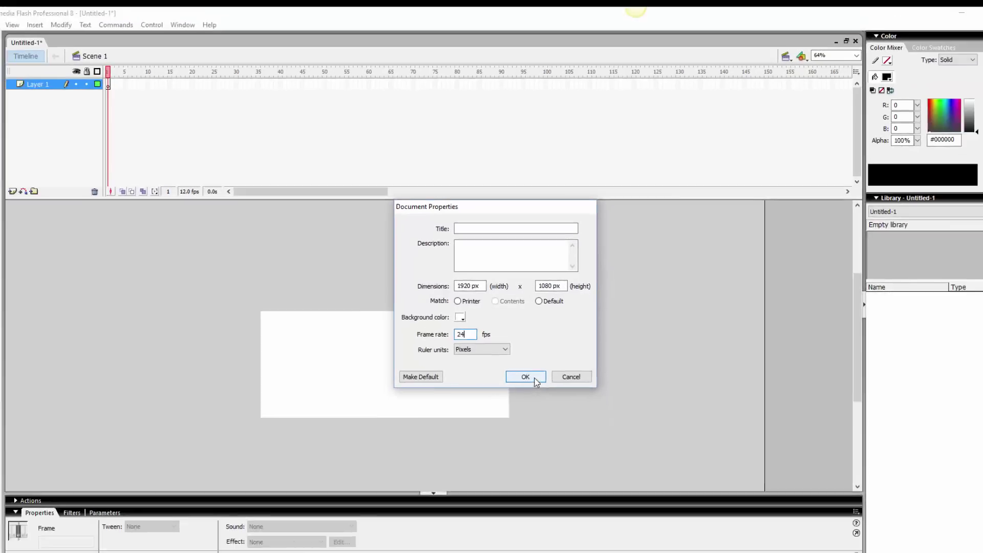
{"action": "left_click", "coordinate": [536, 381]}
Zoom out to 32% with the Zoom tool and bring the whole white stage into view.
{"action": "left_click_drag", "start_coordinate": [831, 278], "coordinate": [833, 369]}
{"action": "left_click_drag", "start_coordinate": [493, 471], "coordinate": [606, 473]}
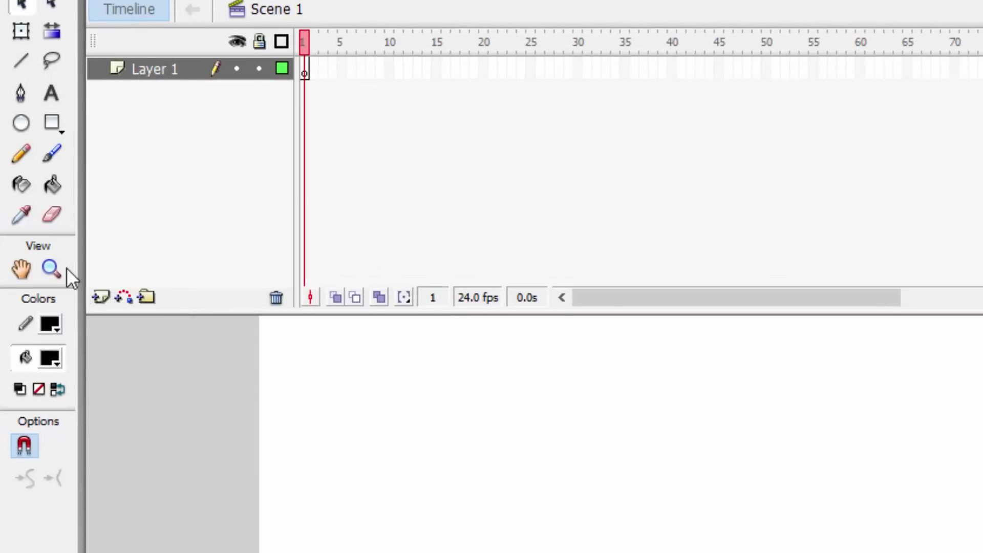
{"action": "left_click", "coordinate": [54, 269]}
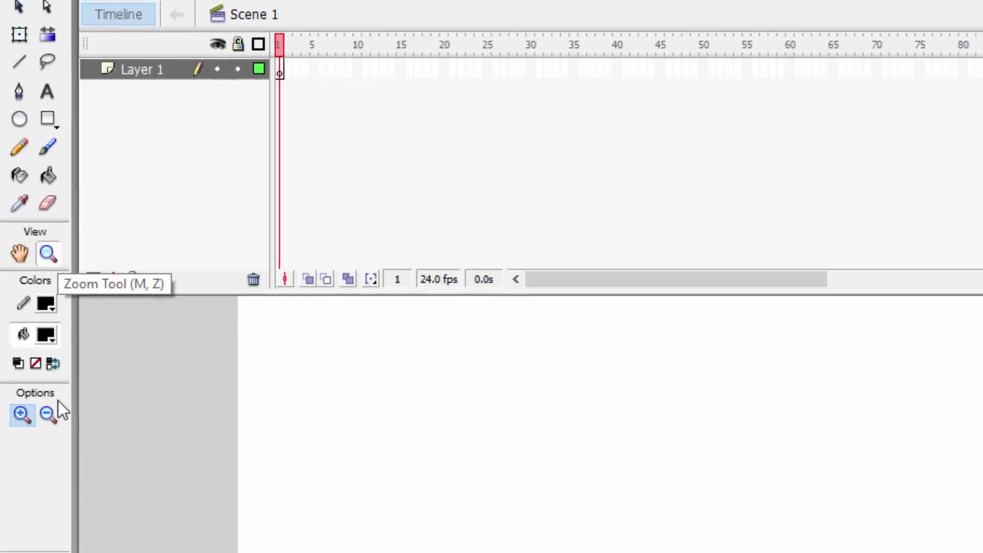
{"action": "left_click", "coordinate": [35, 317]}
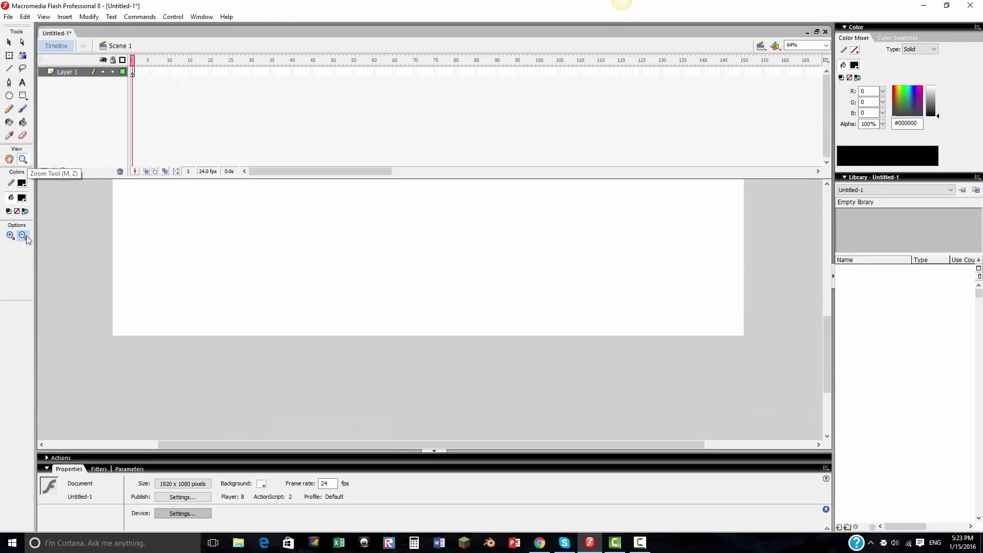
{"action": "left_click", "coordinate": [418, 239]}
{"action": "left_click", "coordinate": [9, 42]}
{"action": "left_click_drag", "start_coordinate": [828, 335], "coordinate": [828, 305]}
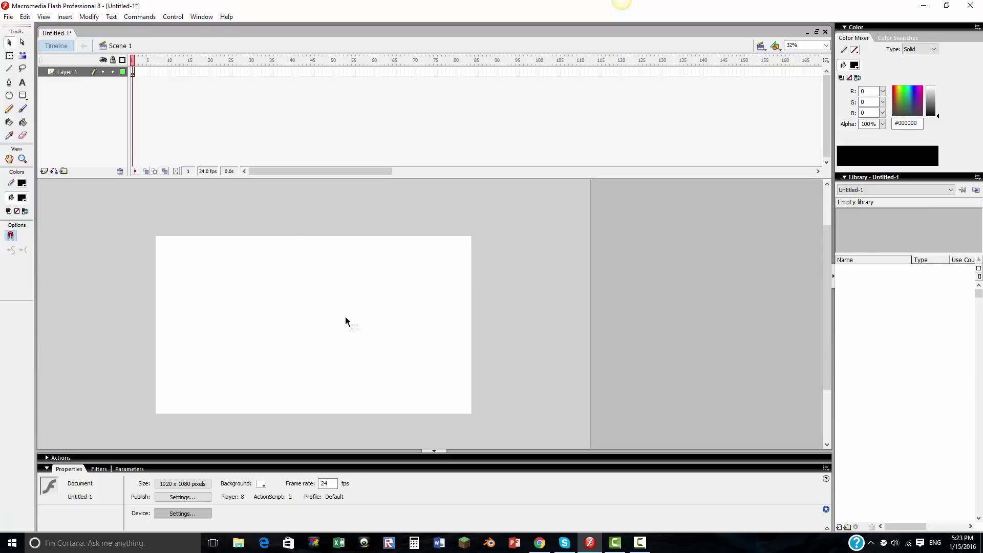
Draw a stick figure with the Brush tool and a bent leg beside it with the Line tool.
{"action": "key", "text": "b"}
{"action": "mouse_move", "coordinate": [379, 320]}
{"action": "left_mouse_down"}
{"action": "mouse_move", "coordinate": [364, 370]}
{"action": "mouse_move", "coordinate": [389, 419]}
{"action": "mouse_move", "coordinate": [409, 382]}
{"action": "mouse_move", "coordinate": [449, 425]}
{"action": "mouse_move", "coordinate": [390, 267]}
{"action": "mouse_move", "coordinate": [372, 297]}
{"action": "left_mouse_up"}
{"action": "key", "text": "n"}
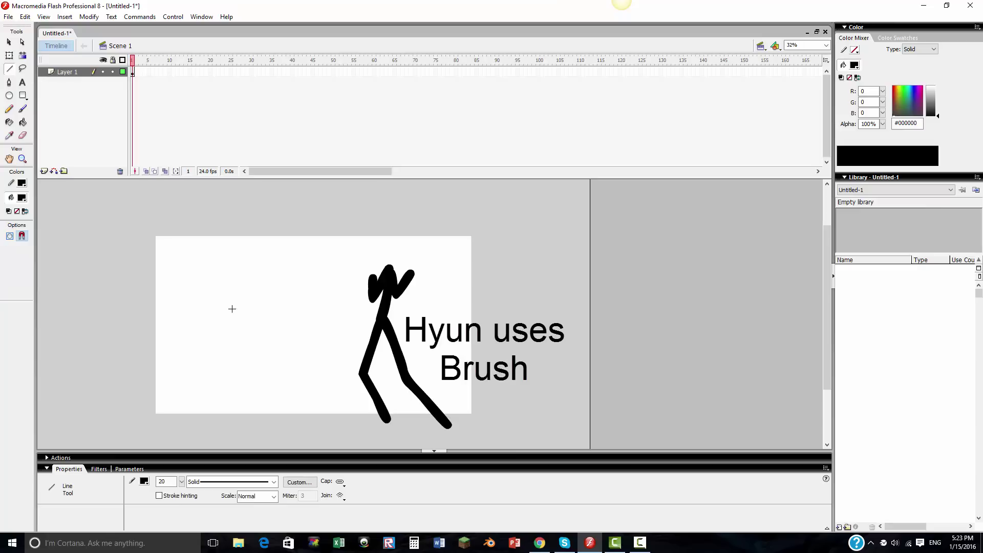
{"action": "left_click_drag", "start_coordinate": [244, 284], "coordinate": [283, 353]}
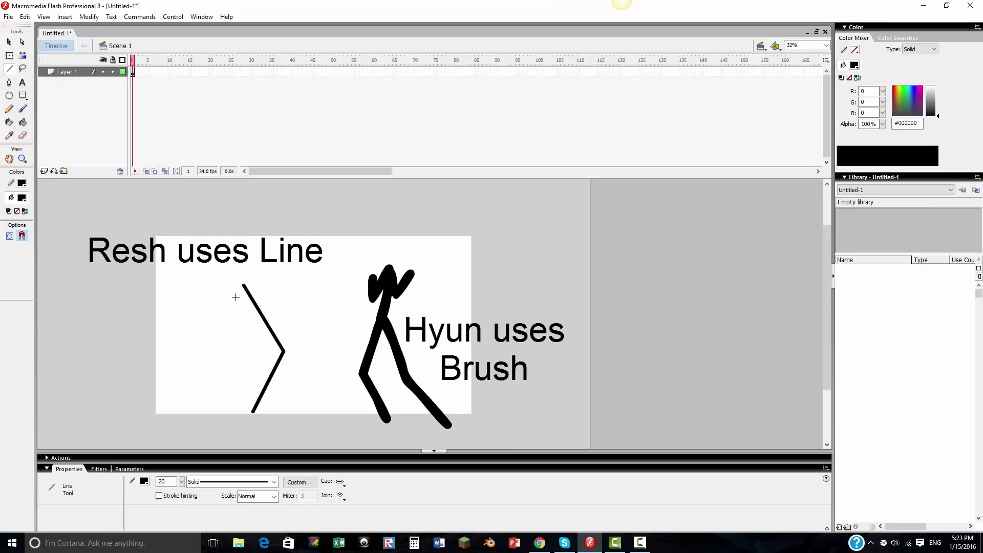
Undo the brush stick figure and the bent line so the stage is empty.
{"action": "key", "text": "ctrl+z"}
{"action": "key", "text": "ctrl+z"}
{"action": "key", "text": "ctrl+z"}
{"action": "key", "text": "ctrl+z"}
{"action": "key", "text": "ctrl+z"}
{"action": "key", "text": "ctrl+z"}
{"action": "key", "text": "ctrl+z"}
{"action": "key", "text": "ctrl+z"}
{"action": "key", "text": "ctrl+z"}
{"action": "key", "text": "ctrl+z"}
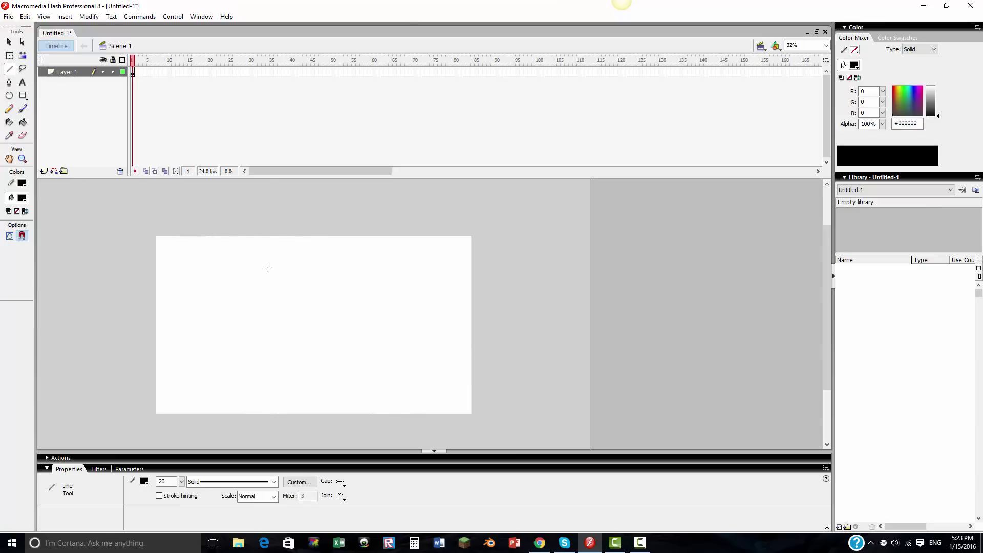
Paint one long vertical test stroke with the Brush tool and undo it.
{"action": "key", "text": "b"}
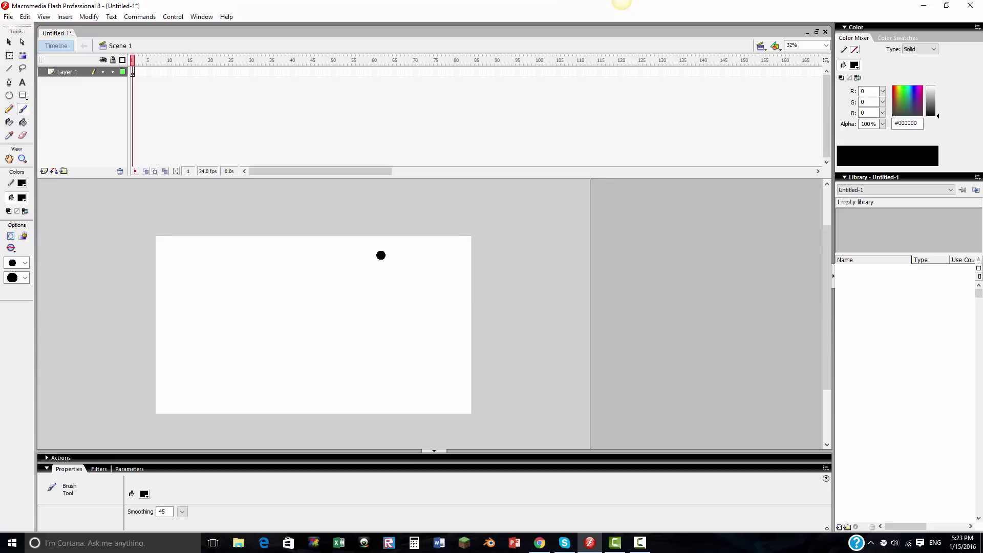
{"action": "mouse_move", "coordinate": [380, 254]}
{"action": "left_mouse_down"}
{"action": "mouse_move", "coordinate": [371, 331]}
{"action": "mouse_move", "coordinate": [408, 290]}
{"action": "mouse_move", "coordinate": [378, 331]}
{"action": "left_mouse_up"}
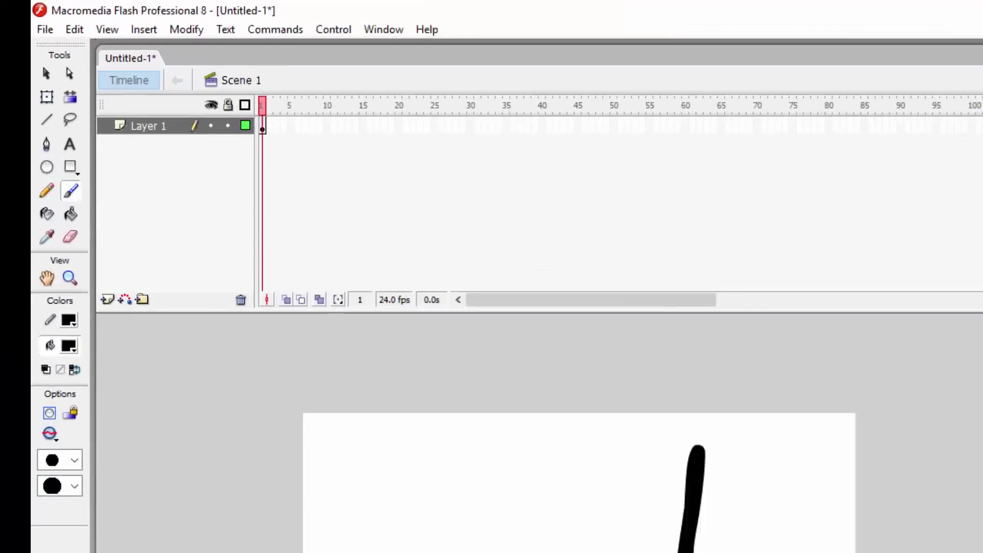
{"action": "key", "text": "ctrl+z"}
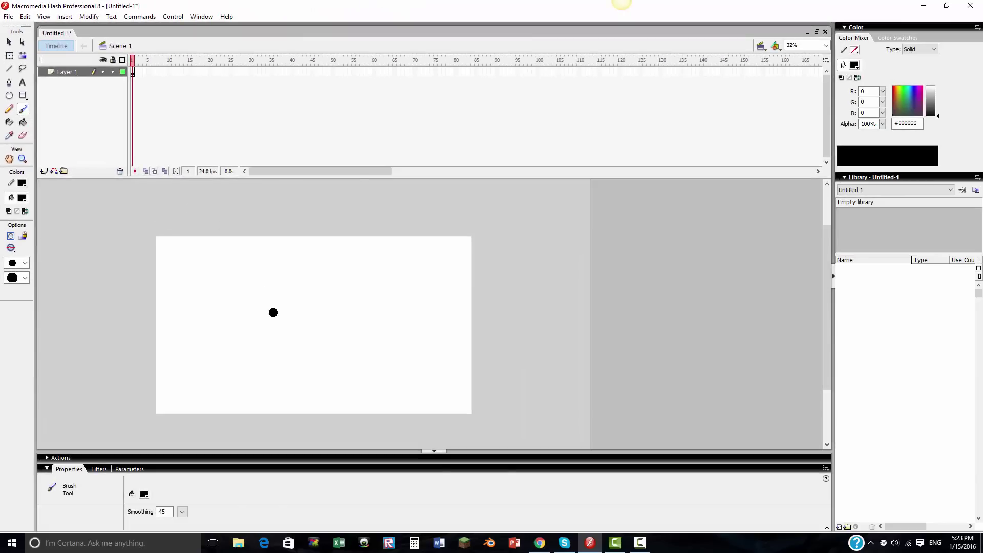
Draw three connected straight lines in an N shape with the Line tool and undo all three.
{"action": "left_click", "coordinate": [9, 68]}
{"action": "left_click_drag", "start_coordinate": [267, 263], "coordinate": [265, 360]}
{"action": "left_click_drag", "start_coordinate": [267, 262], "coordinate": [300, 358]}
{"action": "left_click_drag", "start_coordinate": [300, 358], "coordinate": [312, 267]}
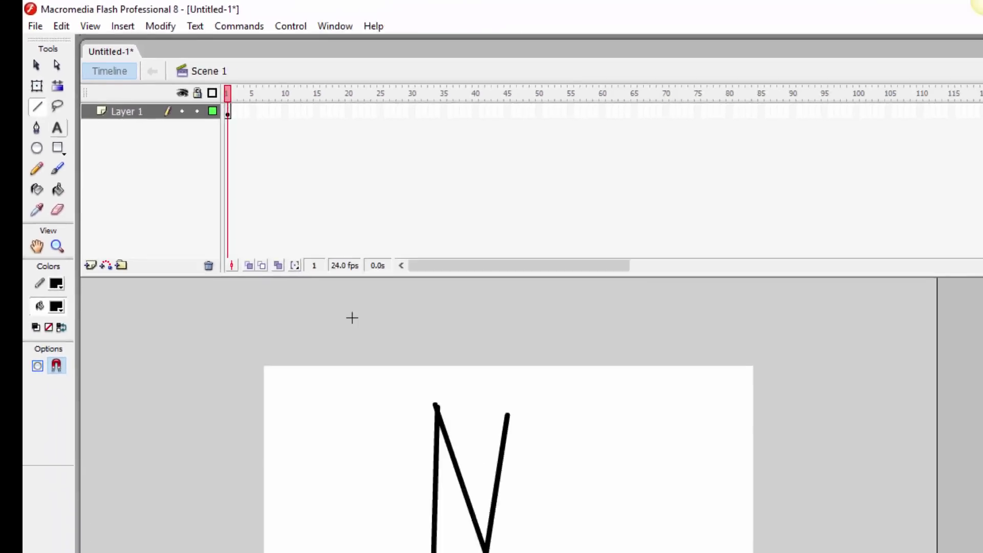
{"action": "key", "text": "ctrl+z"}
{"action": "key", "text": "ctrl+z"}
{"action": "key", "text": "ctrl+z"}
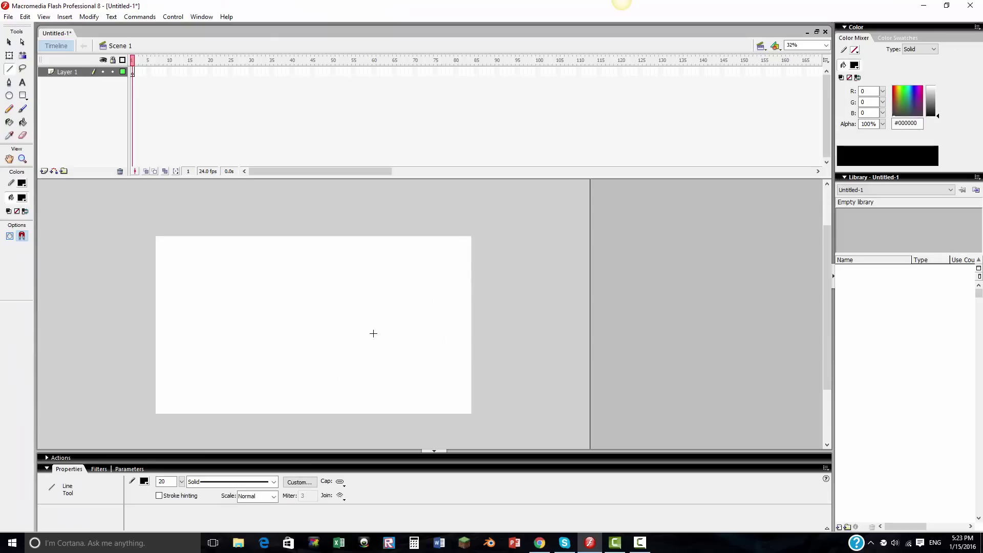
Try out the Brush tool's smoothing with two test strokes on the stage, undoing each one.
{"action": "key", "text": "b"}
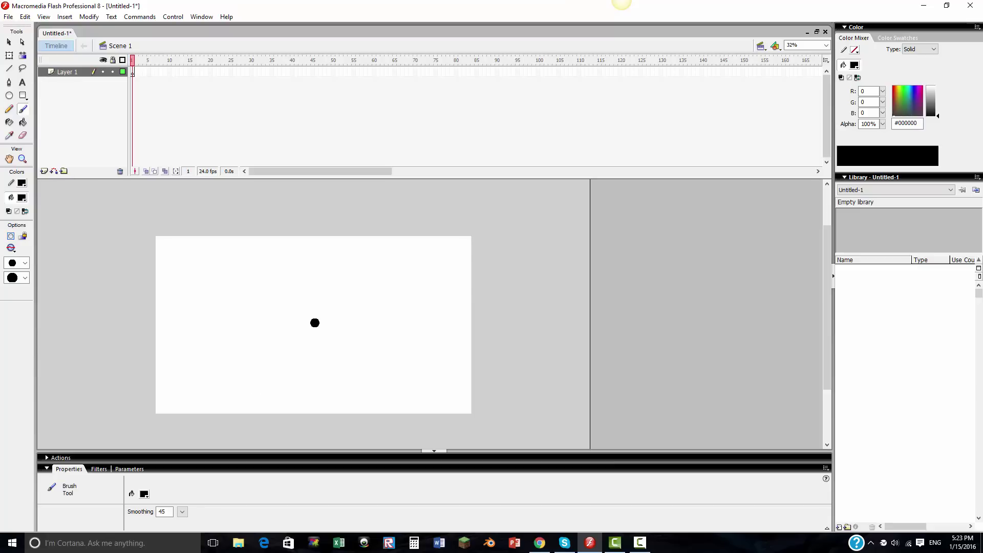
{"action": "mouse_move", "coordinate": [285, 302]}
{"action": "left_mouse_down"}
{"action": "mouse_move", "coordinate": [370, 376]}
{"action": "mouse_move", "coordinate": [301, 395]}
{"action": "left_mouse_up"}
{"action": "key", "text": "ctrl+z"}
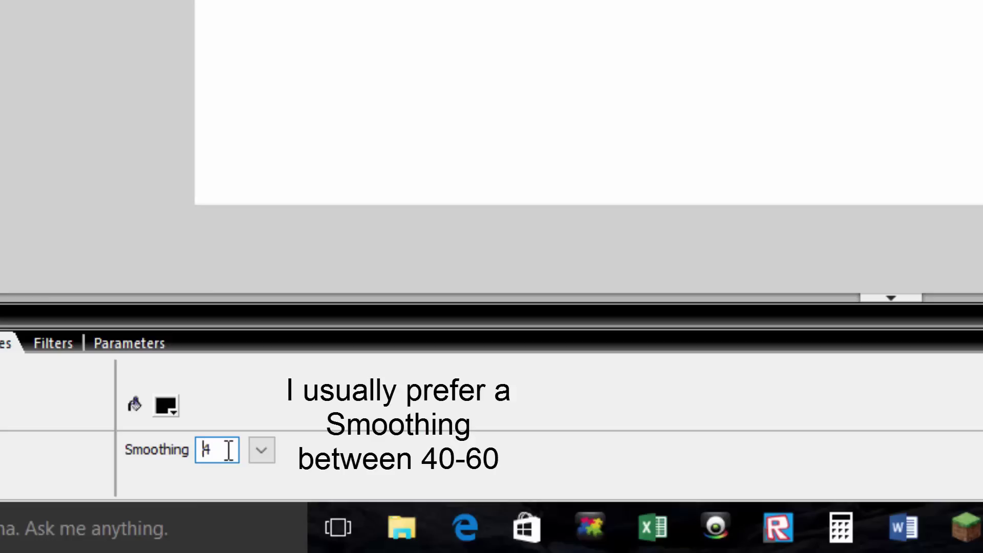
{"action": "mouse_move", "coordinate": [558, 158]}
{"action": "left_mouse_down"}
{"action": "mouse_move", "coordinate": [982, 103]}
{"action": "mouse_move", "coordinate": [982, 120]}
{"action": "left_mouse_up"}
{"action": "key", "text": "ctrl+z"}
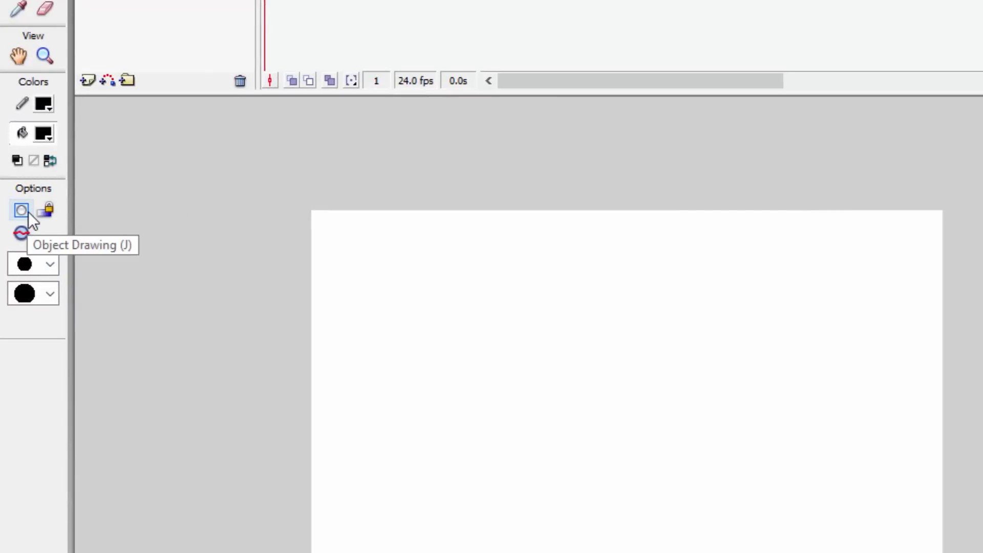
Turn on Object Drawing and brush a stick figure's two legs and torso as separate objects.
{"action": "left_click", "coordinate": [26, 211]}
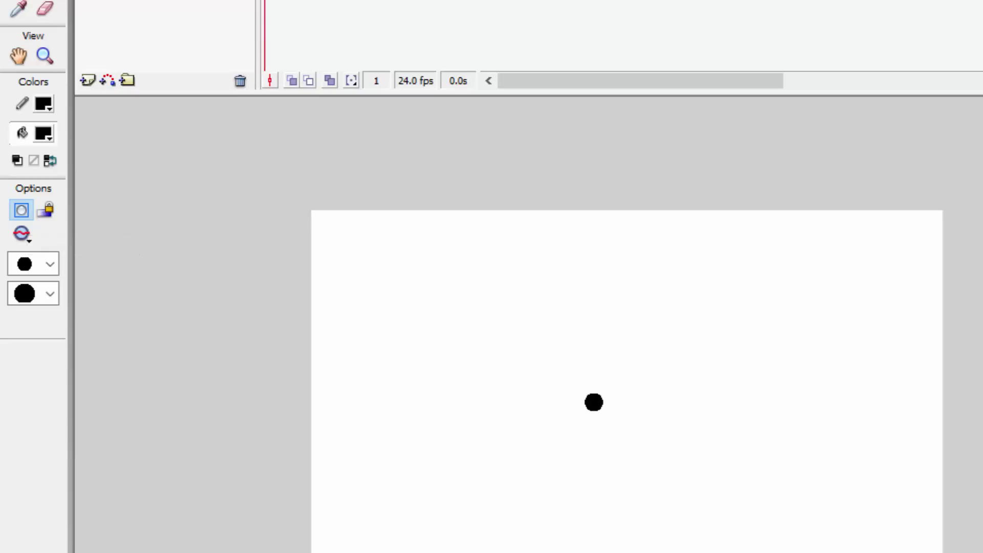
{"action": "left_click_drag", "start_coordinate": [642, 274], "coordinate": [494, 524]}
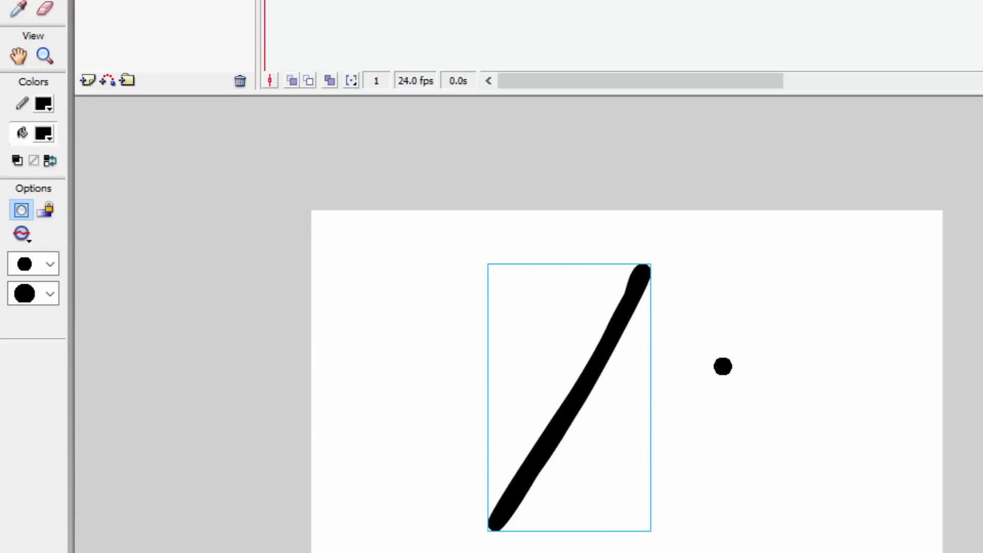
{"action": "mouse_move", "coordinate": [644, 274]}
{"action": "left_mouse_down"}
{"action": "mouse_move", "coordinate": [649, 475]}
{"action": "mouse_move", "coordinate": [673, 195]}
{"action": "mouse_move", "coordinate": [699, 174]}
{"action": "left_mouse_up"}
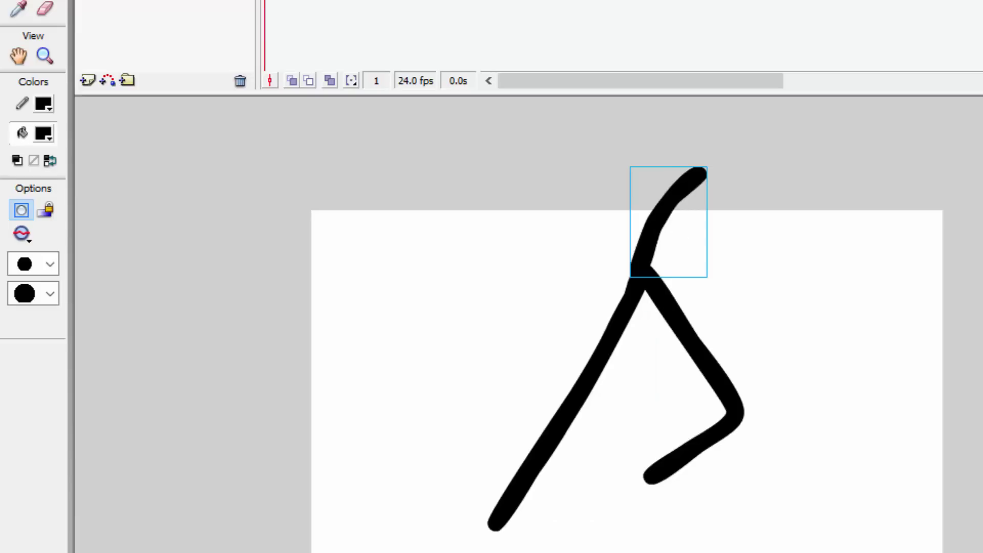
Try transforming the figure's bent front leg with Free Transform and undo the change.
{"action": "key", "text": "q"}
{"action": "left_click", "coordinate": [697, 340]}
{"action": "left_click_drag", "start_coordinate": [719, 487], "coordinate": [631, 527]}
{"action": "left_click", "coordinate": [658, 492]}
{"action": "left_click", "coordinate": [645, 443]}
{"action": "key", "text": "ctrl+z"}
Cut the bent leg, the straight leg and the torso from the stage one by one.
{"action": "right_click", "coordinate": [713, 386]}
{"action": "left_click", "coordinate": [737, 397]}
{"action": "right_click", "coordinate": [631, 303]}
{"action": "left_click", "coordinate": [657, 319]}
{"action": "right_click", "coordinate": [640, 237]}
{"action": "left_click", "coordinate": [665, 251]}
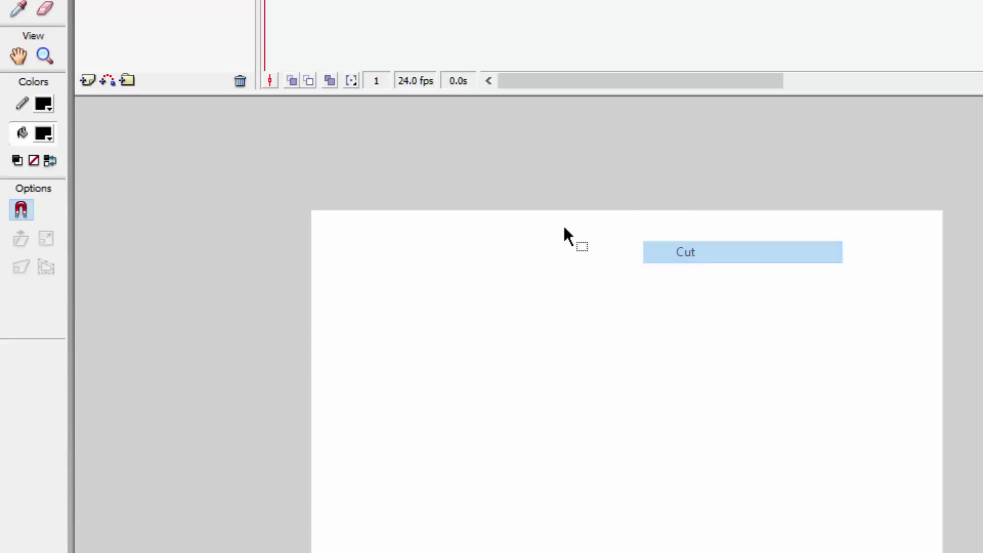
Brush a stick figure with legs, torso and arms as overlapping merged shapes instead of separate objects.
{"action": "key", "text": "b"}
{"action": "left_click_drag", "start_coordinate": [596, 376], "coordinate": [632, 495]}
{"action": "left_click_drag", "start_coordinate": [627, 353], "coordinate": [527, 514]}
{"action": "mouse_move", "coordinate": [595, 374]}
{"action": "left_mouse_down"}
{"action": "mouse_move", "coordinate": [637, 255]}
{"action": "mouse_move", "coordinate": [663, 244]}
{"action": "mouse_move", "coordinate": [706, 307]}
{"action": "left_mouse_up"}
{"action": "left_click_drag", "start_coordinate": [649, 264], "coordinate": [576, 320]}
Select the merged stick figure as a whole and cut it from the stage.
{"action": "key", "text": "v"}
{"action": "left_click", "coordinate": [679, 412]}
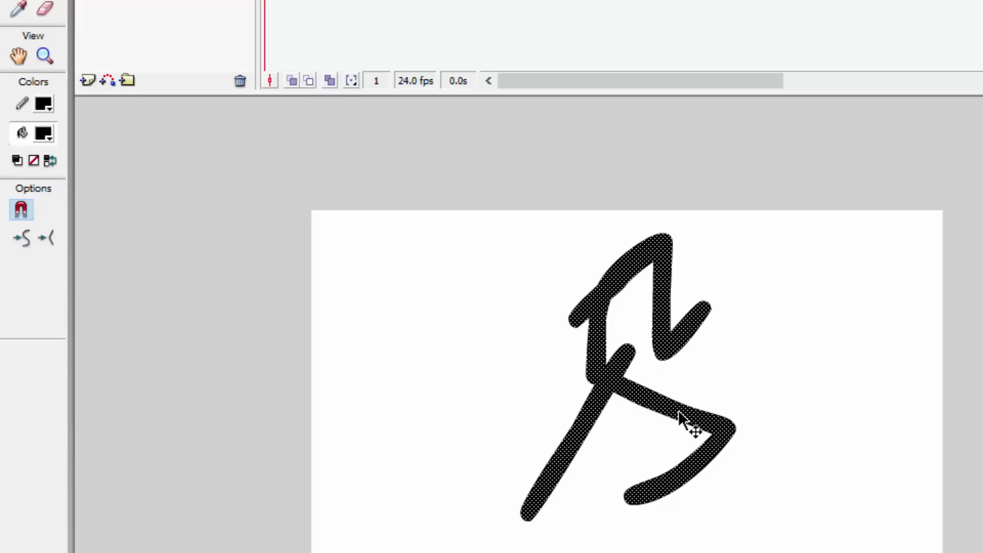
{"action": "left_click", "coordinate": [708, 391]}
{"action": "key", "text": "ctrl+a"}
{"action": "right_click", "coordinate": [675, 417]}
{"action": "left_click", "coordinate": [709, 428]}
Brush two crossing diagonal strokes in the middle of the stage as separate drawing objects.
{"action": "key", "text": "b"}
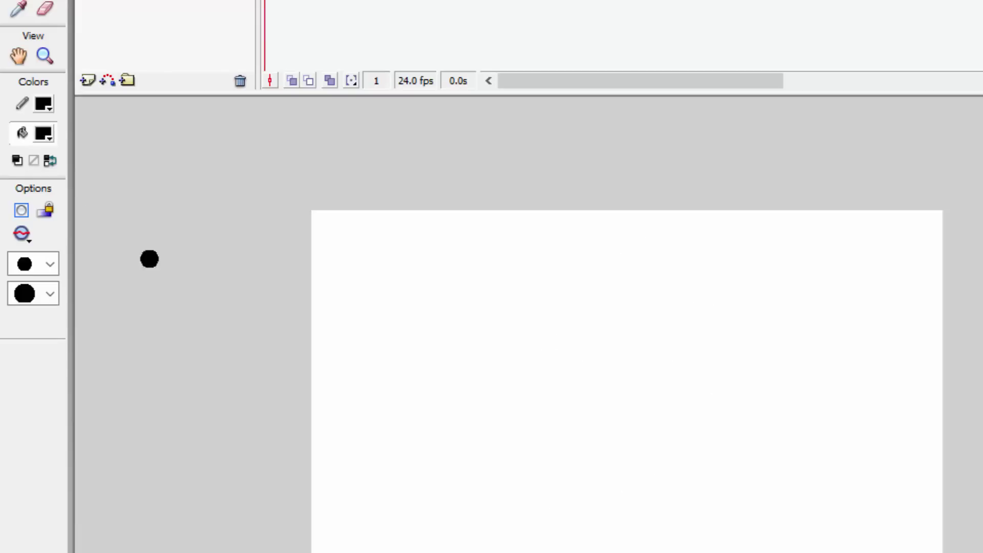
{"action": "left_click_drag", "start_coordinate": [573, 434], "coordinate": [766, 261]}
{"action": "left_click_drag", "start_coordinate": [559, 313], "coordinate": [733, 459]}
Select the crossing strokes individually and cut both of them from the stage.
{"action": "key", "text": "v"}
{"action": "left_click", "coordinate": [659, 237]}
{"action": "right_click", "coordinate": [624, 346]}
{"action": "left_click", "coordinate": [646, 358]}
{"action": "right_click", "coordinate": [629, 385]}
{"action": "left_click", "coordinate": [653, 395]}
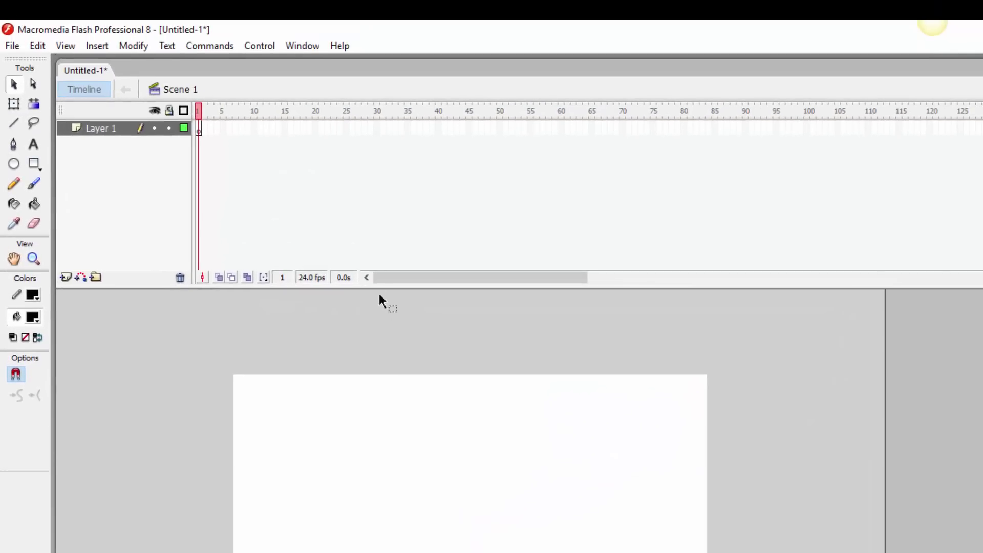
Brush a black stick figure with two legs, a torso and two bent arms on frame 1 using Object Drawing.
{"action": "key", "text": "b"}
{"action": "left_click", "coordinate": [442, 279]}
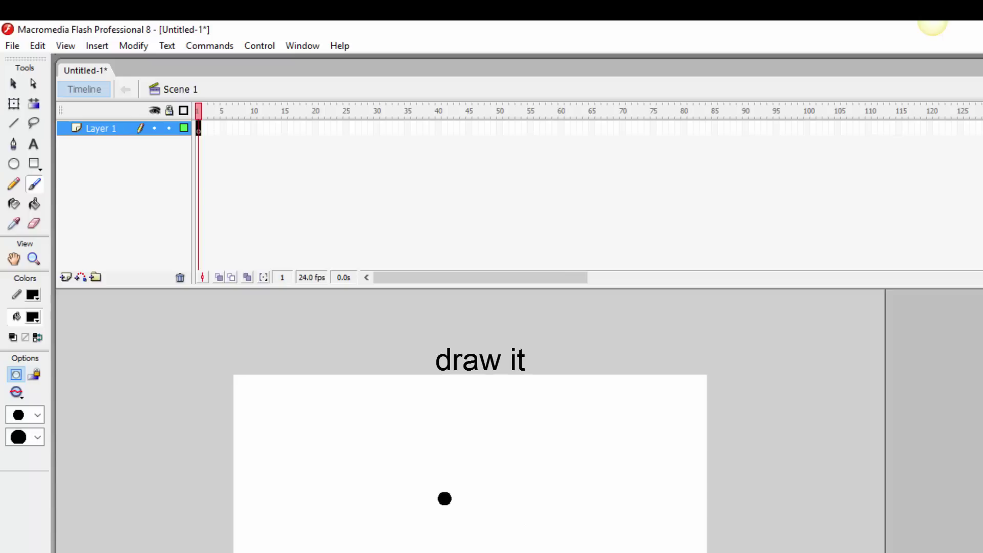
{"action": "left_click_drag", "start_coordinate": [441, 495], "coordinate": [480, 552]}
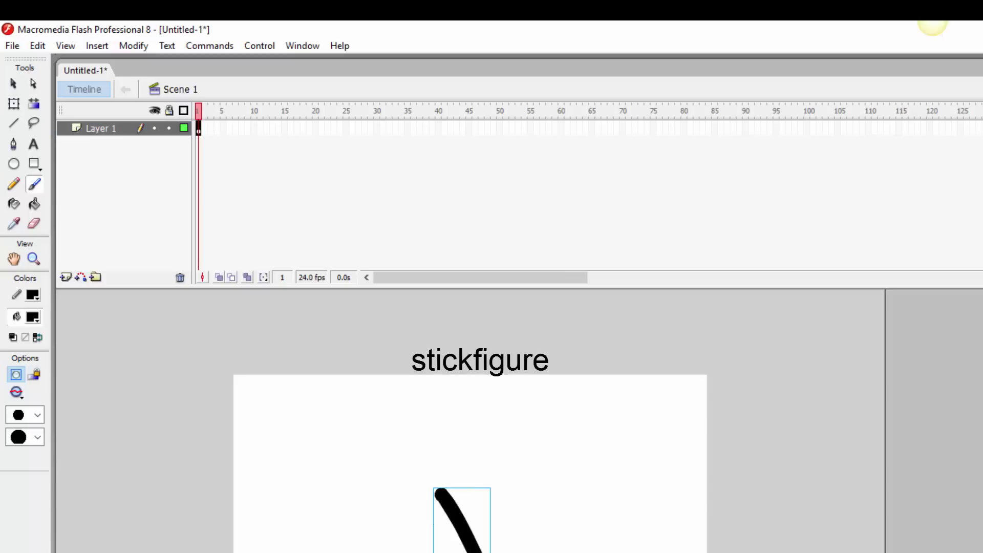
{"action": "left_click_drag", "start_coordinate": [438, 495], "coordinate": [412, 552]}
{"action": "mouse_move", "coordinate": [436, 494]}
{"action": "left_mouse_down"}
{"action": "mouse_move", "coordinate": [478, 437]}
{"action": "mouse_move", "coordinate": [492, 493]}
{"action": "mouse_move", "coordinate": [511, 468]}
{"action": "left_mouse_up"}
{"action": "left_click_drag", "start_coordinate": [476, 437], "coordinate": [433, 450]}
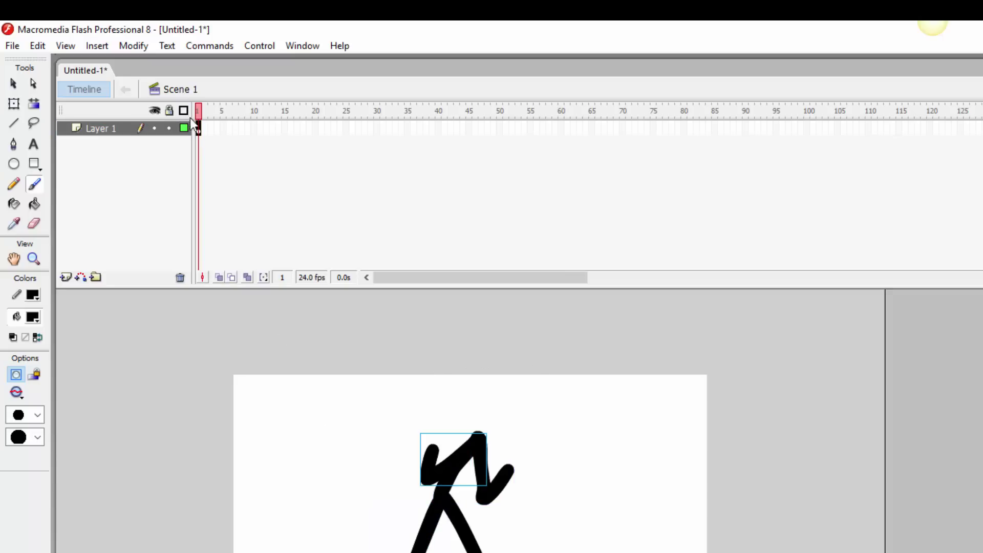
Insert a keyframe at frame 10 of Layer 1.
{"action": "left_click", "coordinate": [234, 128]}
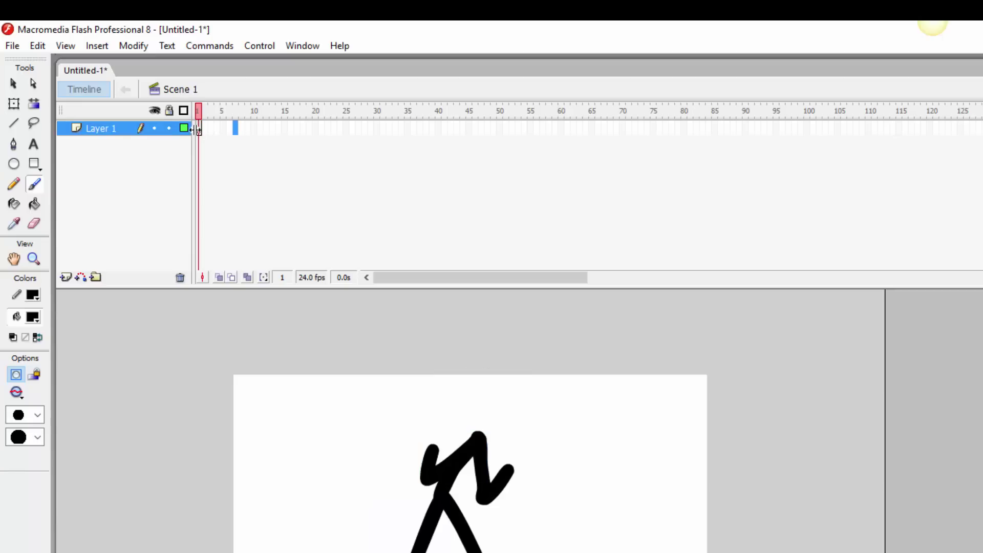
{"action": "left_click", "coordinate": [201, 129]}
{"action": "left_click", "coordinate": [241, 128]}
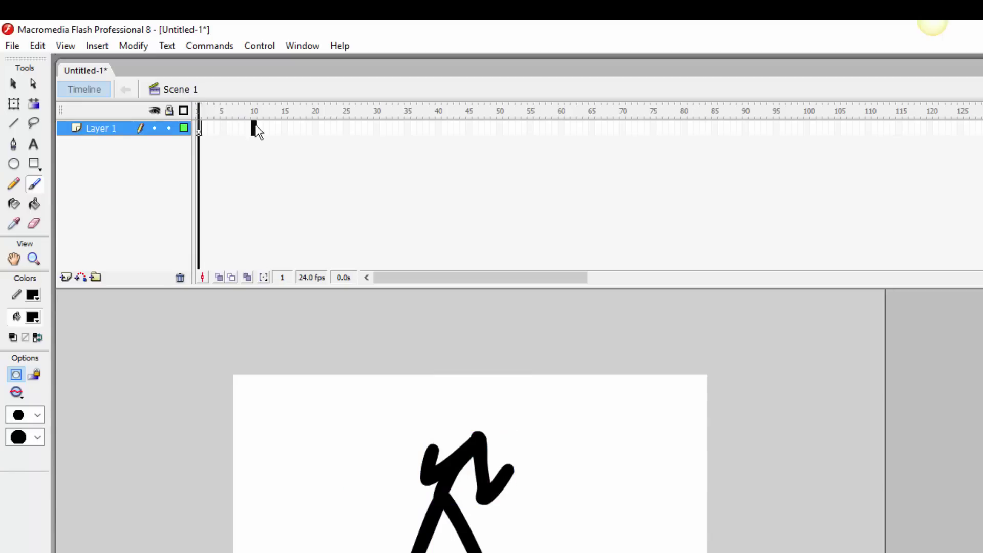
{"action": "key", "text": "F6"}
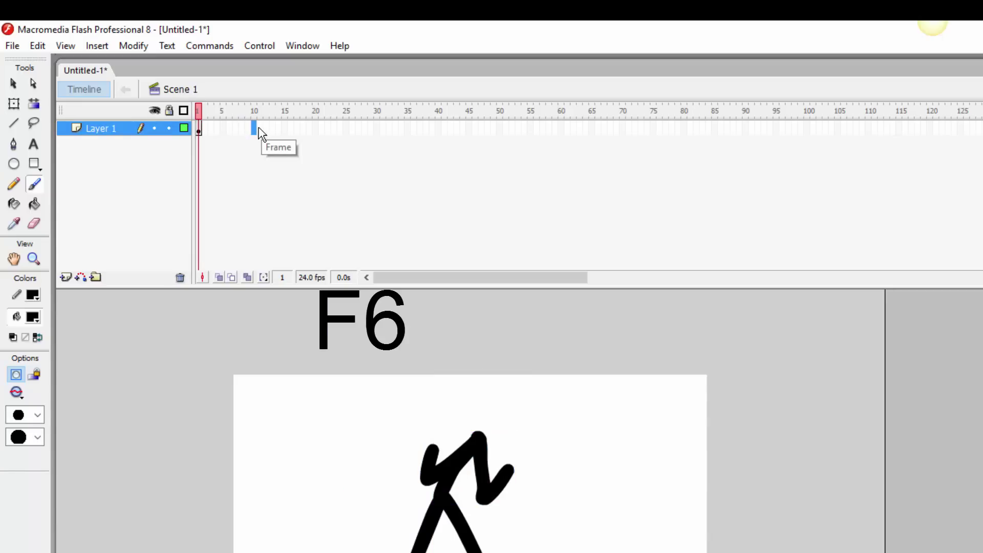
Play the animation from frame 1 and look at the figure on frames 10 and 7.
{"action": "left_click", "coordinate": [199, 133]}
{"action": "key", "text": "Return"}
{"action": "key", "text": "Return"}
{"action": "left_click", "coordinate": [254, 131]}
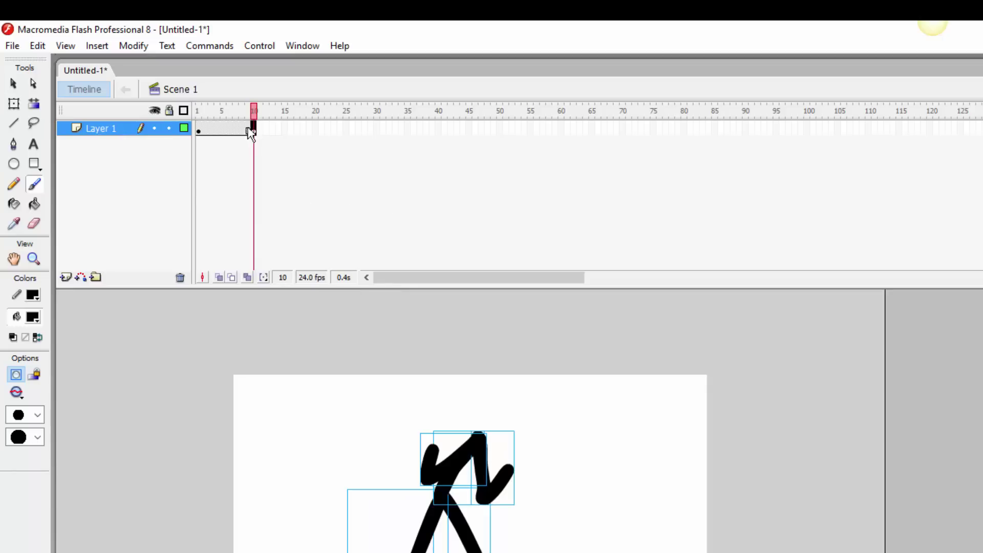
{"action": "left_click", "coordinate": [235, 130]}
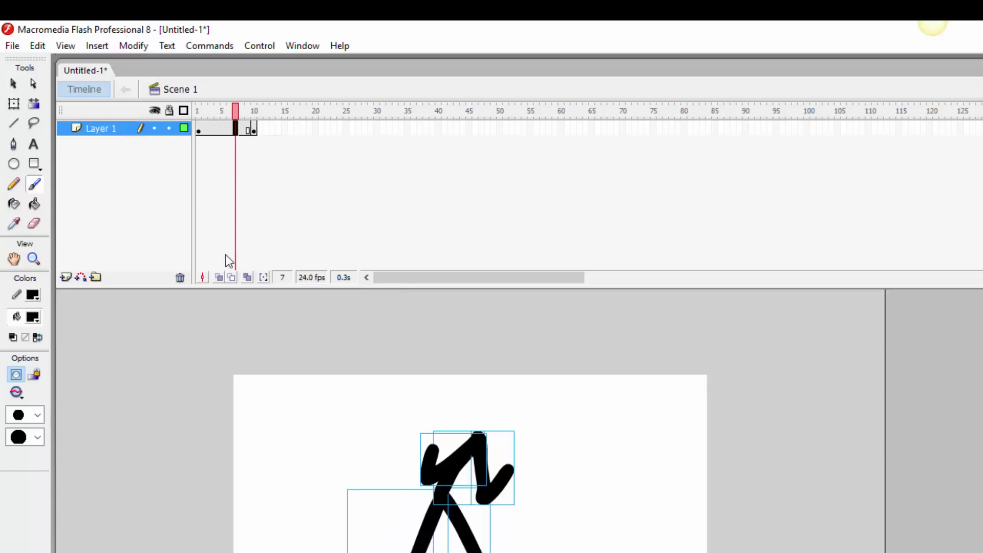
Turn on onion skinning and insert a blank keyframe at frame 11 of Layer 1.
{"action": "left_click", "coordinate": [219, 277]}
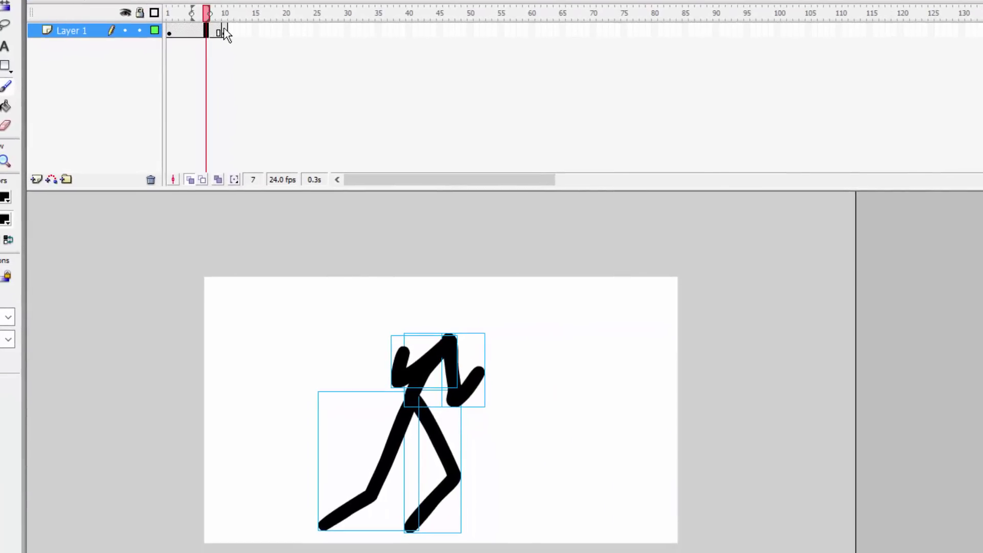
{"action": "left_click", "coordinate": [225, 30]}
{"action": "key", "text": "F7"}
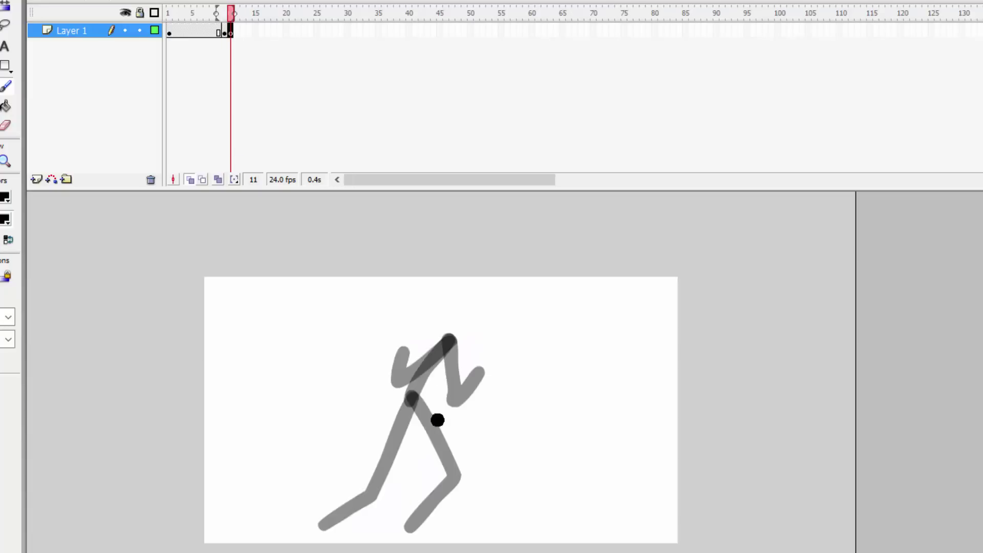
Compare frames 9 to 11 and brush a bent front leg on frame 11 with its hip slightly ahead of the onion-skinned figure.
{"action": "key", "text": "comma"}
{"action": "key", "text": "comma"}
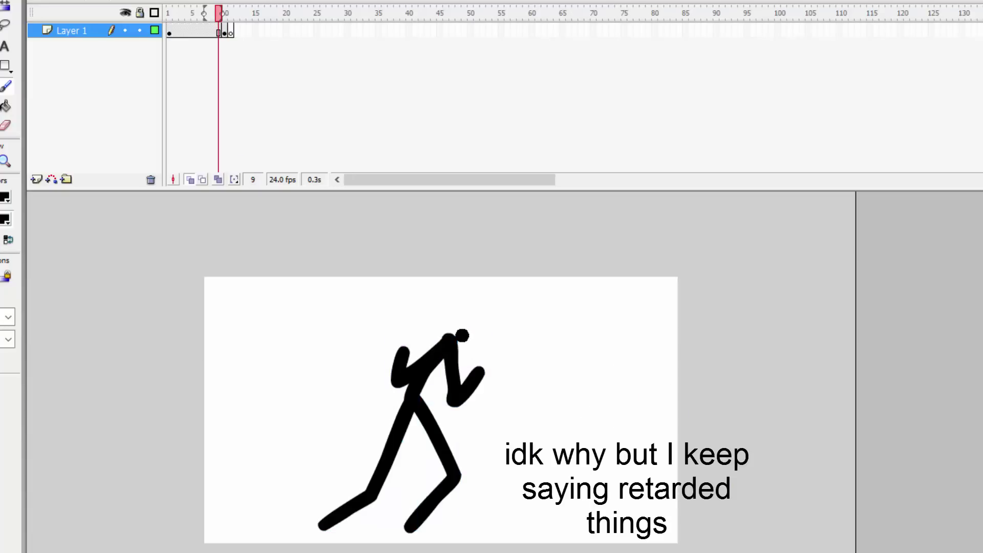
{"action": "key", "text": "period"}
{"action": "key", "text": "period"}
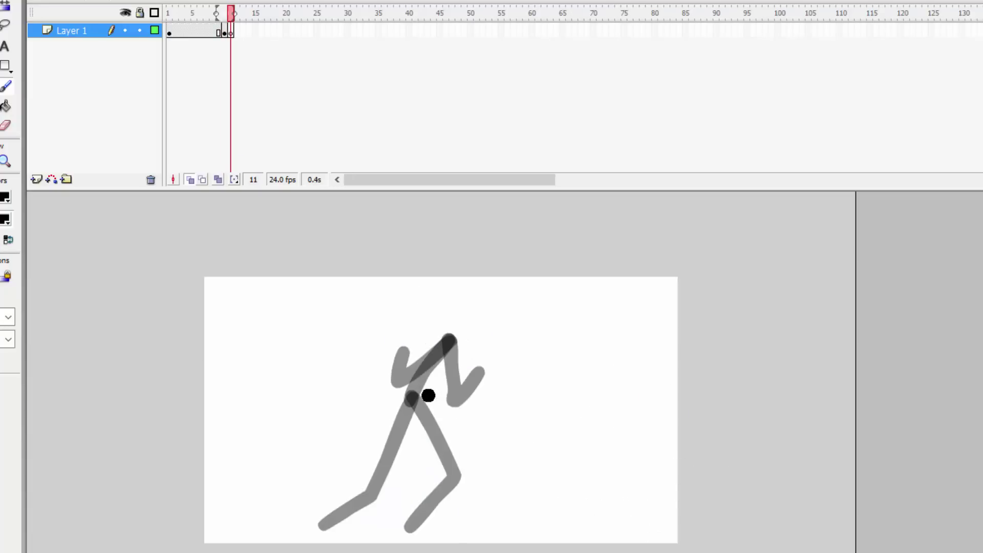
{"action": "left_click_drag", "start_coordinate": [432, 394], "coordinate": [448, 491]}
{"action": "left_click_drag", "start_coordinate": [413, 519], "coordinate": [408, 529]}
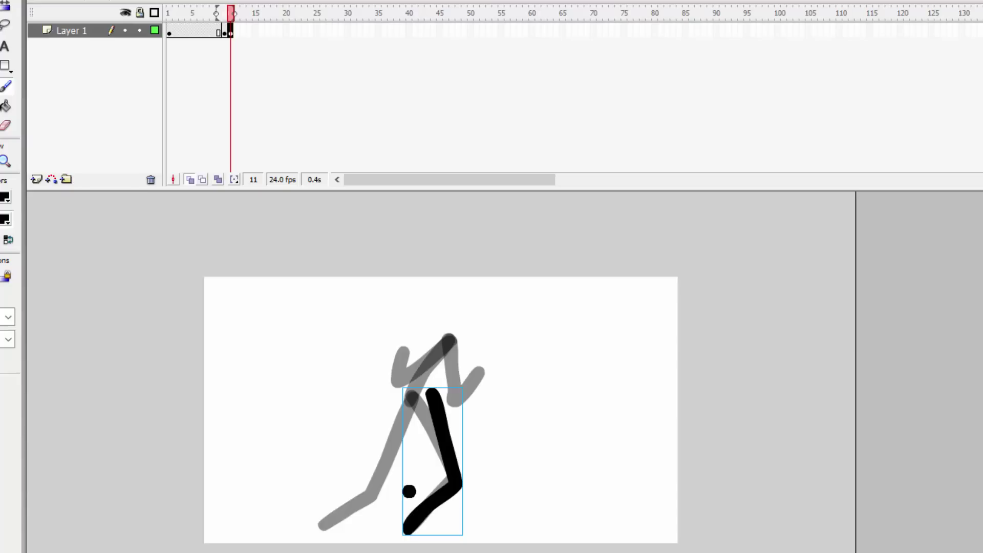
{"action": "key", "text": "comma"}
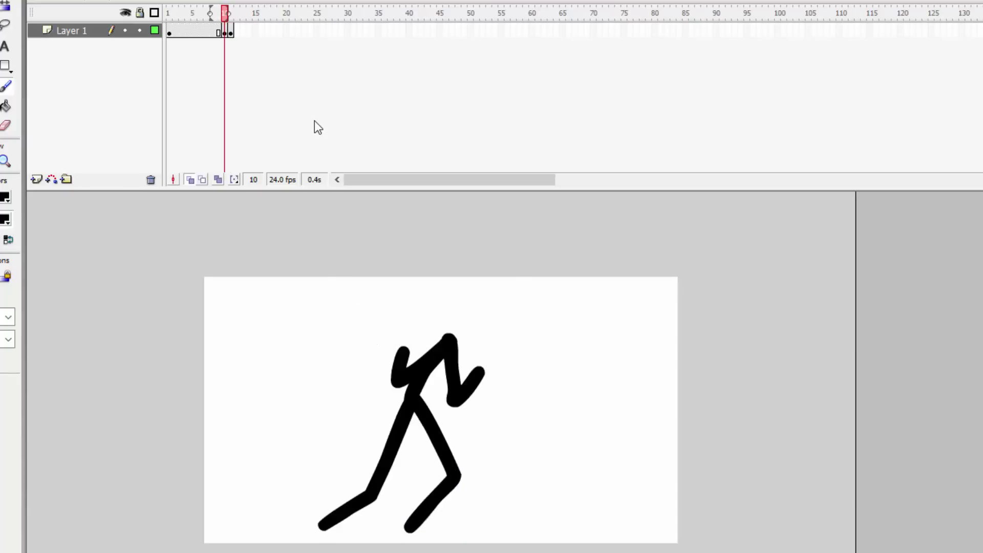
Fill Layer 1 with consecutive blank keyframes from frame 12 through frame 63.
{"action": "key", "text": "period"}
{"action": "key", "text": "F7"}
{"action": "key", "text": "F7"}
{"action": "key", "text": "F7"}
{"action": "key", "text": "F7"}
{"action": "key", "text": "F7"}
{"action": "key", "text": "F7"}
{"action": "key", "text": "F7"}
{"action": "key", "text": "F7"}
{"action": "key", "text": "F7"}
{"action": "key", "text": "F7"}
{"action": "key", "text": "F7"}
{"action": "key", "text": "F7"}
{"action": "key", "text": "F7"}
{"action": "key", "text": "F7"}
{"action": "key", "text": "F7"}
{"action": "key", "text": "F7"}
{"action": "key", "text": "F7"}
{"action": "key", "text": "F7"}
{"action": "key", "text": "F7"}
{"action": "key", "text": "F7"}
{"action": "key", "text": "F7"}
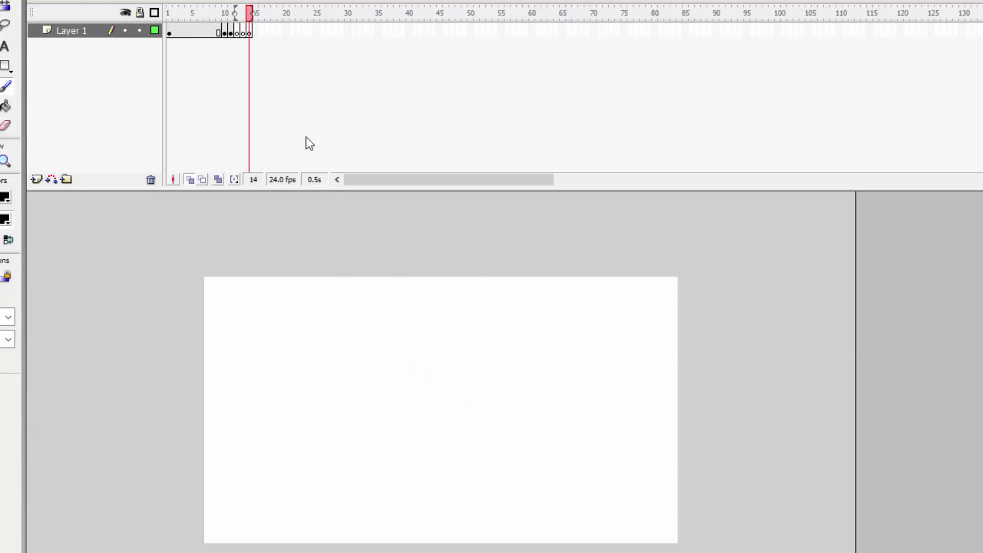
{"action": "key", "text": "F7"}
Compare frame 11 with frame 10 and brush the back leg and torso on frame 11.
{"action": "left_click", "coordinate": [231, 32]}
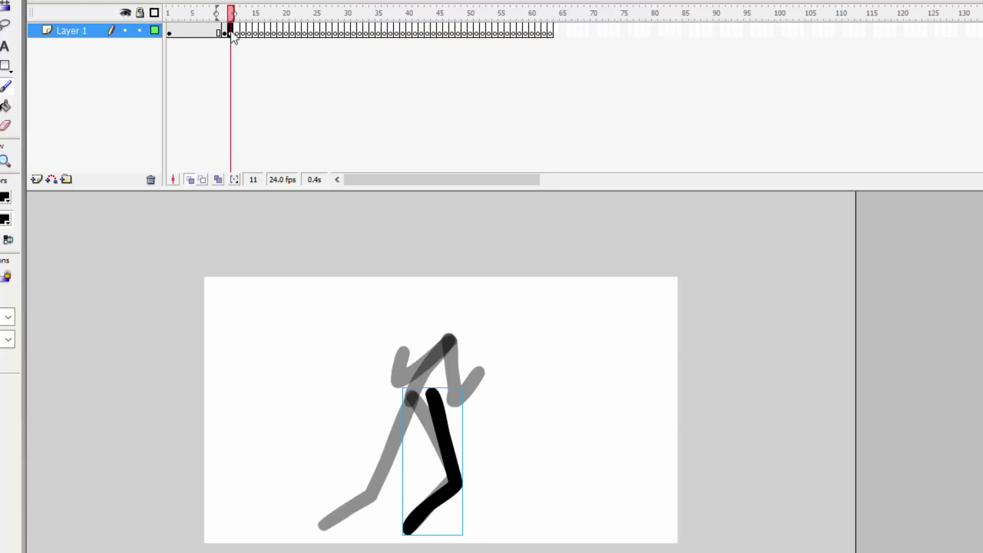
{"action": "key", "text": "comma"}
{"action": "key", "text": "period"}
{"action": "key", "text": "comma"}
{"action": "key", "text": "period"}
{"action": "left_click_drag", "start_coordinate": [417, 422], "coordinate": [384, 491]}
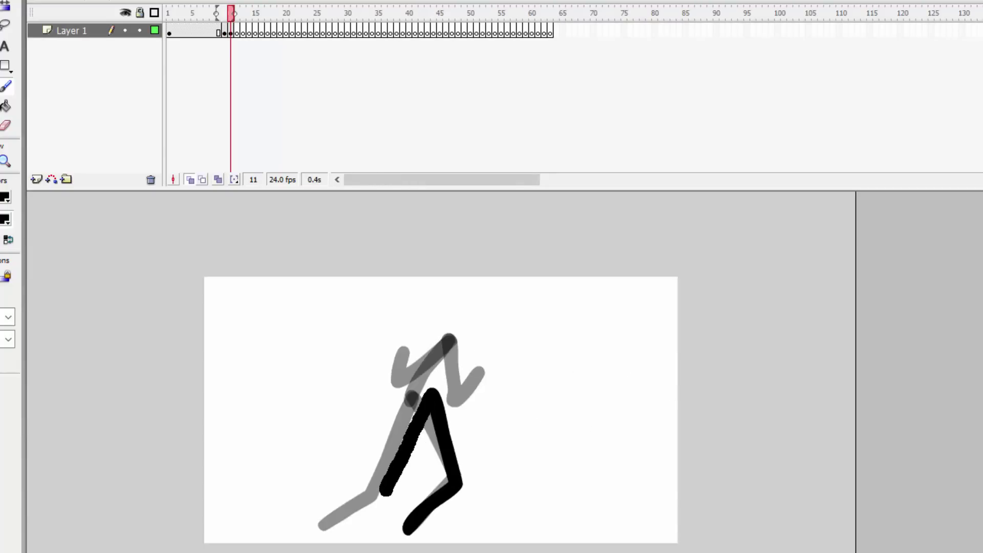
{"action": "left_click_drag", "start_coordinate": [319, 526], "coordinate": [320, 526]}
{"action": "left_click_drag", "start_coordinate": [433, 393], "coordinate": [461, 333]}
Undo the last two brush strokes on frame 11 and cut the remaining leg.
{"action": "key", "text": "ctrl+z"}
{"action": "key", "text": "ctrl+z"}
{"action": "right_click", "coordinate": [437, 404]}
{"action": "left_click", "coordinate": [453, 412]}
Select the whole stick figure on frame 10 with the Free Transform tool and copy it.
{"action": "key", "text": "comma"}
{"action": "key", "text": "q"}
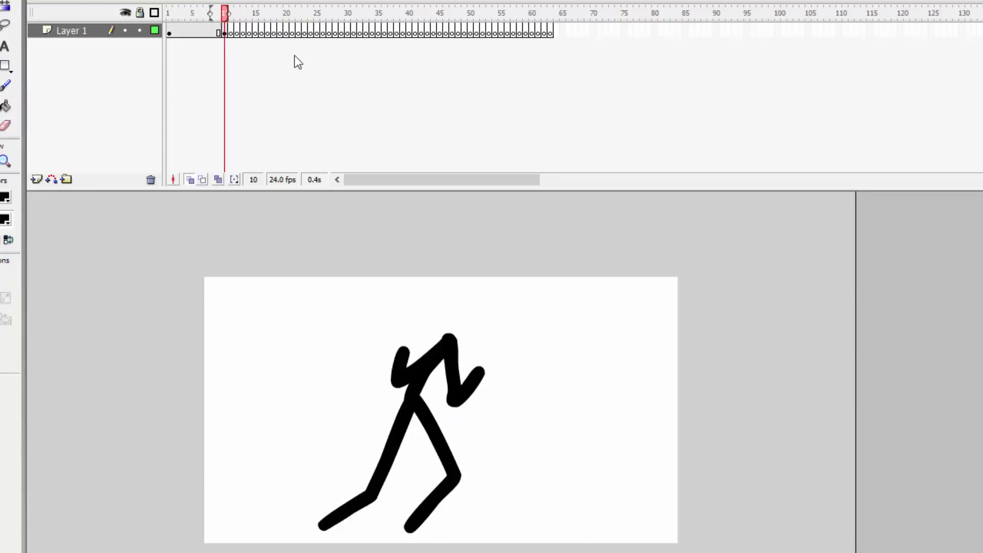
{"action": "left_click", "coordinate": [224, 33]}
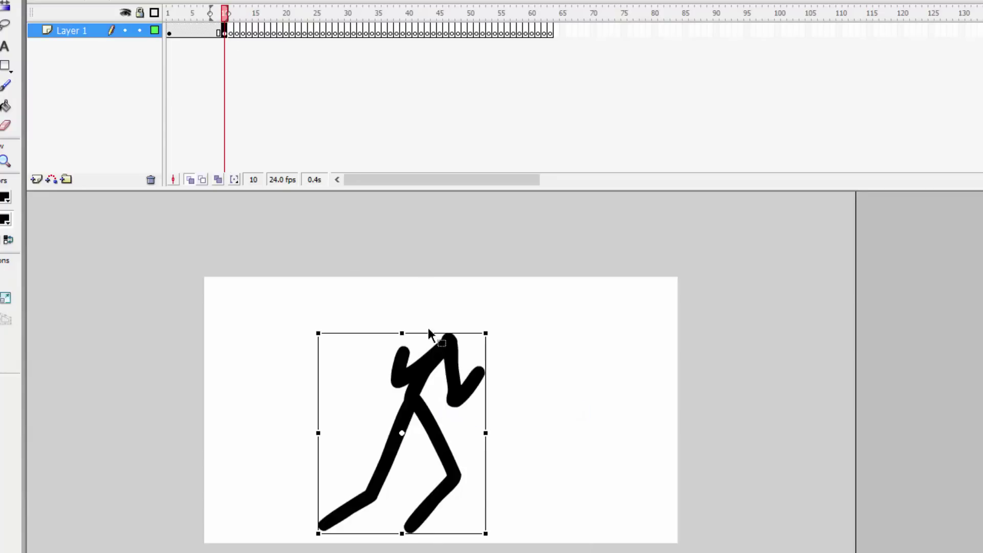
{"action": "right_click", "coordinate": [440, 362]}
{"action": "left_click", "coordinate": [473, 389]}
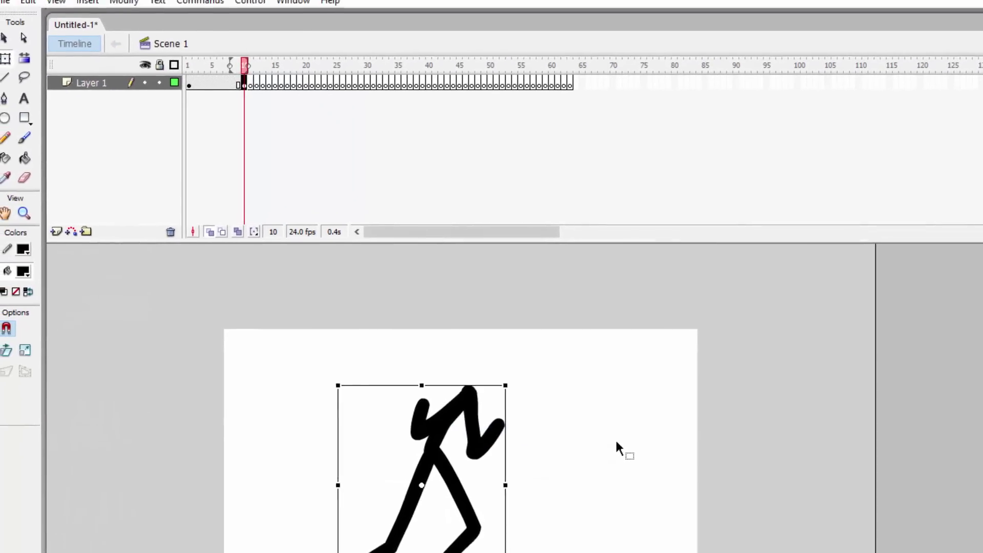
{"action": "key", "text": "F7"}
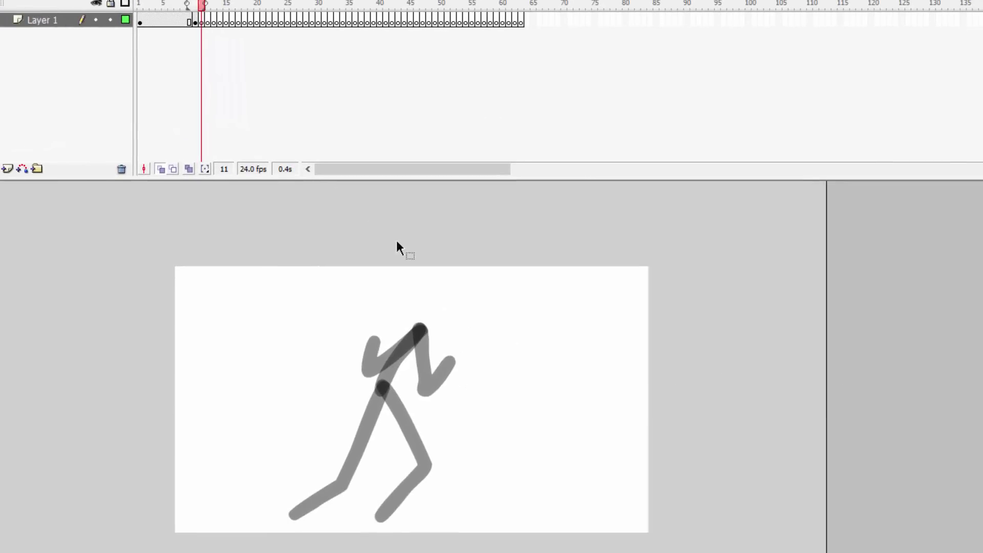
Reselect all strokes of the figure on frame 10, copy them and paste them in place on frame 11.
{"action": "key", "text": "comma"}
{"action": "left_click_drag", "start_coordinate": [270, 285], "coordinate": [479, 479]}
{"action": "right_click", "coordinate": [385, 353]}
{"action": "left_click", "coordinate": [412, 382]}
{"action": "right_click", "coordinate": [387, 369]}
{"action": "left_click", "coordinate": [410, 390]}
{"action": "left_click", "coordinate": [537, 377]}
{"action": "key", "text": "period"}
{"action": "right_click", "coordinate": [528, 357]}
{"action": "left_click", "coordinate": [569, 415]}
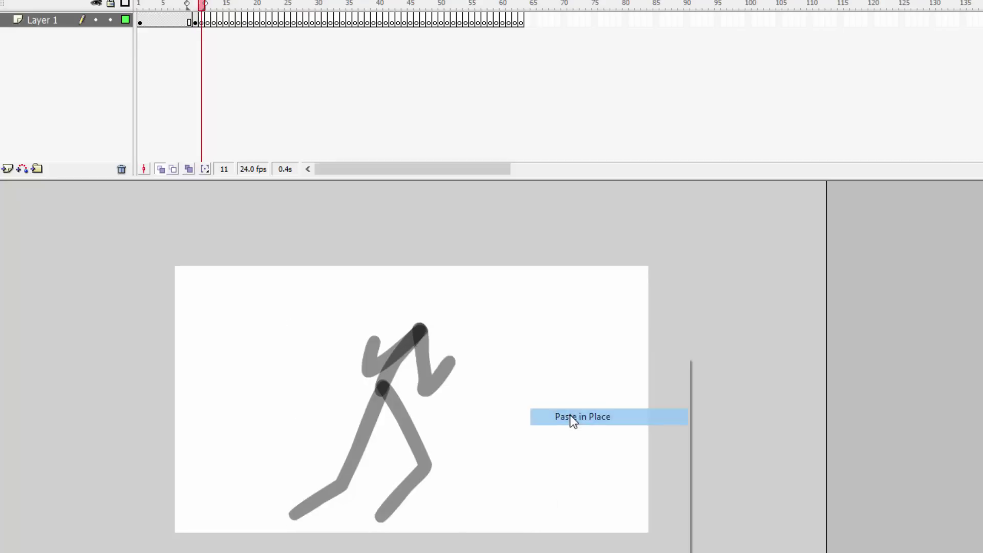
Skew the top of the pasted figure on frame 11 very slightly to the right.
{"action": "right_click", "coordinate": [520, 348]}
{"action": "left_click", "coordinate": [195, 21]}
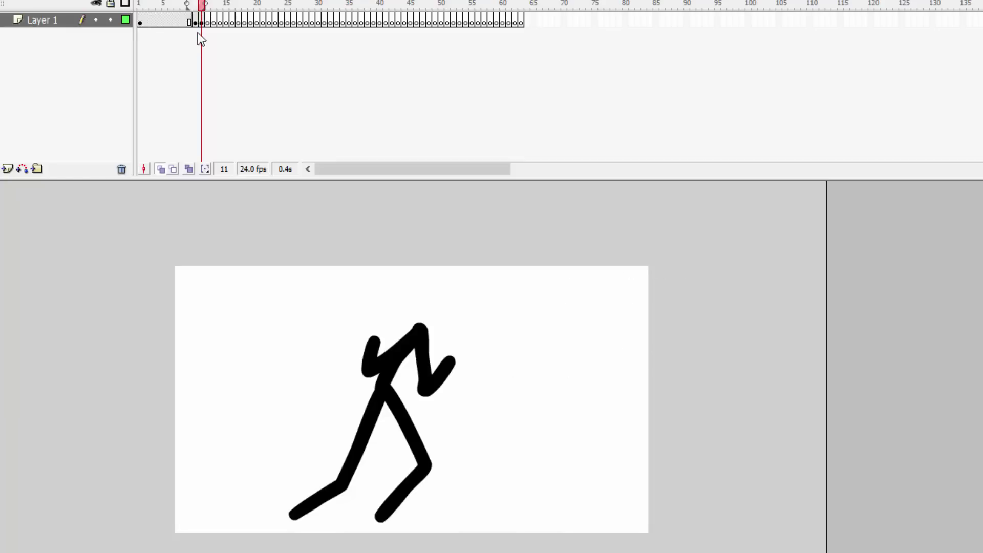
{"action": "left_click", "coordinate": [203, 22]}
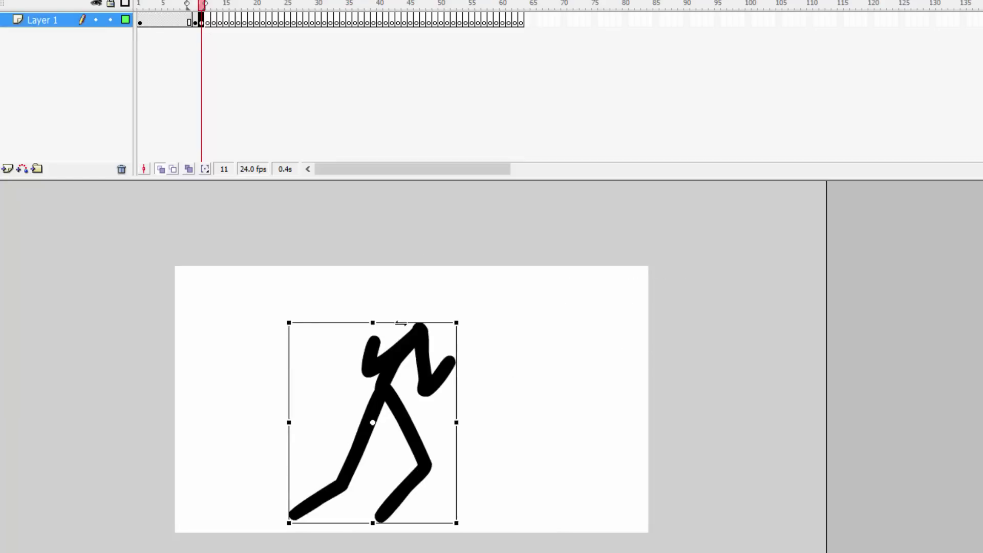
{"action": "left_click_drag", "start_coordinate": [400, 323], "coordinate": [403, 324]}
Copy the frame 11 figure, paste it in place on frame 12 and skew its top slightly further right.
{"action": "right_click", "coordinate": [412, 341]}
{"action": "left_click", "coordinate": [434, 364]}
{"action": "key", "text": "F7"}
{"action": "right_click", "coordinate": [519, 353]}
{"action": "left_click", "coordinate": [552, 413]}
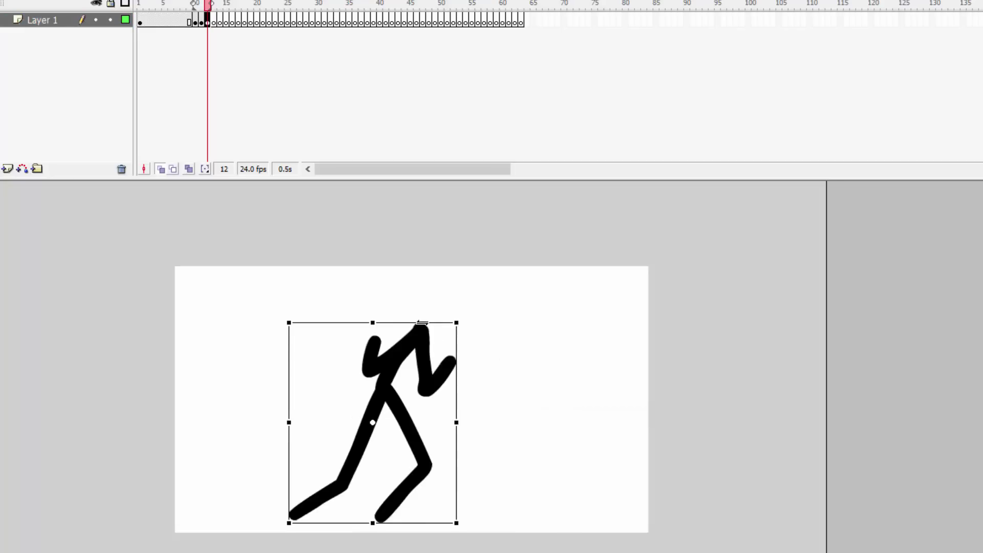
{"action": "left_click_drag", "start_coordinate": [422, 323], "coordinate": [426, 323]}
Copy the frame 12 figure, paste it in place on frame 13 and skew its top further right.
{"action": "right_click", "coordinate": [423, 336]}
{"action": "left_click", "coordinate": [450, 362]}
{"action": "key", "text": "F7"}
{"action": "right_click", "coordinate": [541, 354]}
{"action": "left_click", "coordinate": [576, 419]}
{"action": "left_click_drag", "start_coordinate": [437, 322], "coordinate": [446, 322]}
{"action": "left_click", "coordinate": [442, 292]}
Play the animation from frame 9 and check the figure's lean up to frame 13.
{"action": "left_click", "coordinate": [188, 15]}
{"action": "key", "text": "Return"}
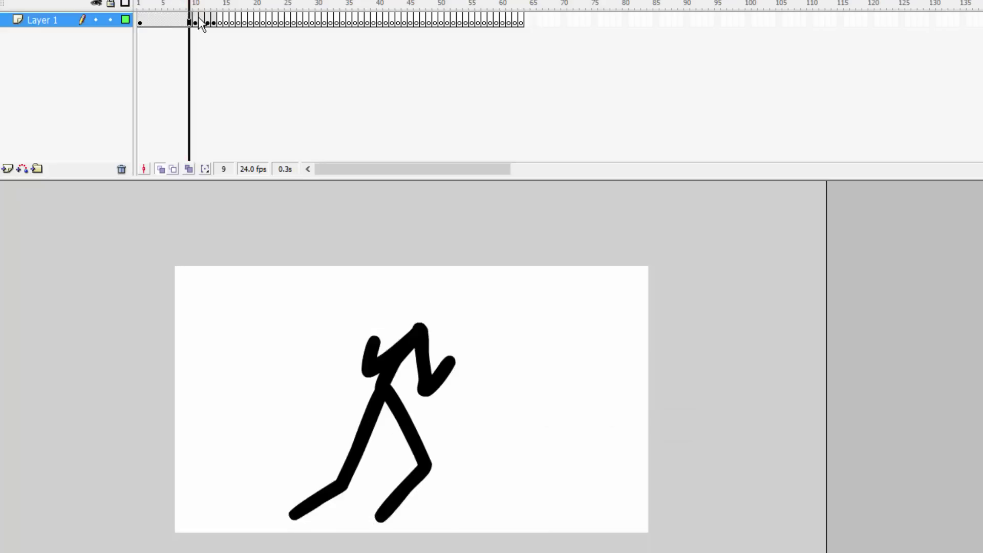
{"action": "key", "text": "Return"}
{"action": "left_click", "coordinate": [493, 291]}
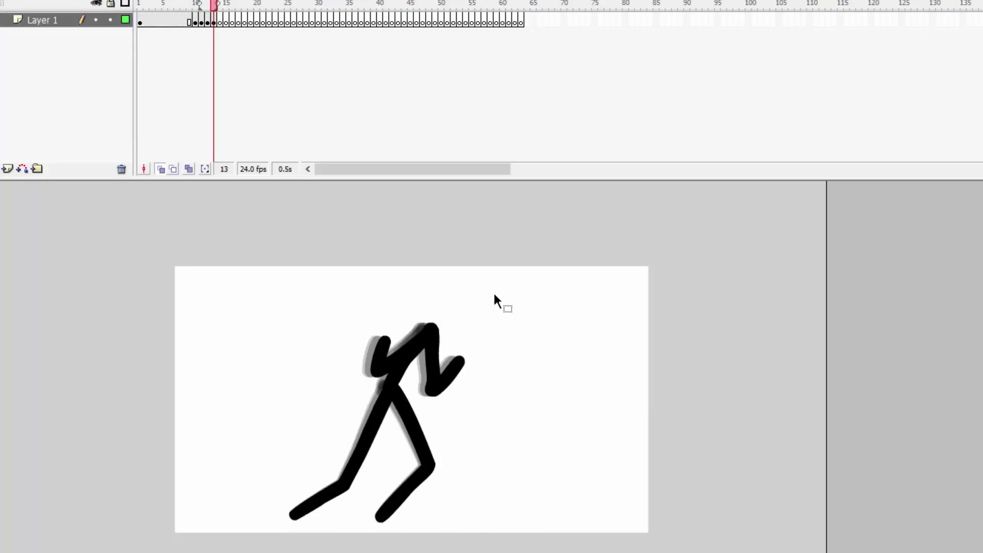
Copy the frame 13 figure, paste it in place on frame 14 and skew its top strongly to the right.
{"action": "key", "text": "b"}
{"action": "key", "text": "q"}
{"action": "left_click", "coordinate": [212, 20]}
{"action": "right_click", "coordinate": [426, 342]}
{"action": "left_click", "coordinate": [447, 369]}
{"action": "key", "text": "."}
{"action": "right_click", "coordinate": [557, 342]}
{"action": "left_click", "coordinate": [591, 402]}
{"action": "left_click_drag", "start_coordinate": [445, 324], "coordinate": [513, 310]}
Copy the skewed figure from frame 14 and paste it in place on frame 15.
{"action": "right_click", "coordinate": [450, 339]}
{"action": "left_click", "coordinate": [509, 363]}
{"action": "key", "text": "F7"}
{"action": "right_click", "coordinate": [542, 337]}
{"action": "left_click", "coordinate": [588, 397]}
{"action": "left_click", "coordinate": [514, 310]}
Play the animation from frame 8 several times and check the movement through frame 15.
{"action": "left_click", "coordinate": [184, 23]}
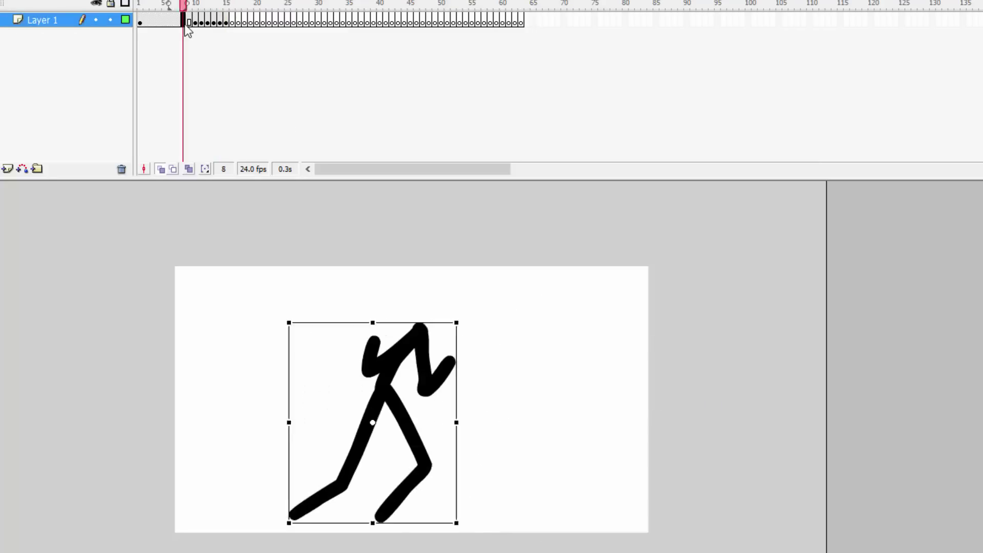
{"action": "key", "text": "Return"}
{"action": "left_click", "coordinate": [185, 24]}
{"action": "key", "text": "Return"}
{"action": "left_click", "coordinate": [185, 23]}
{"action": "key", "text": "Return"}
Remove frames 14 and 15 from Layer 1 and play the shortened animation.
{"action": "left_click_drag", "start_coordinate": [220, 23], "coordinate": [226, 15]}
{"action": "right_click", "coordinate": [226, 16]}
{"action": "left_click", "coordinate": [260, 66]}
{"action": "left_click", "coordinate": [208, 20]}
{"action": "key", "text": "Return"}
{"action": "left_click", "coordinate": [184, 22]}
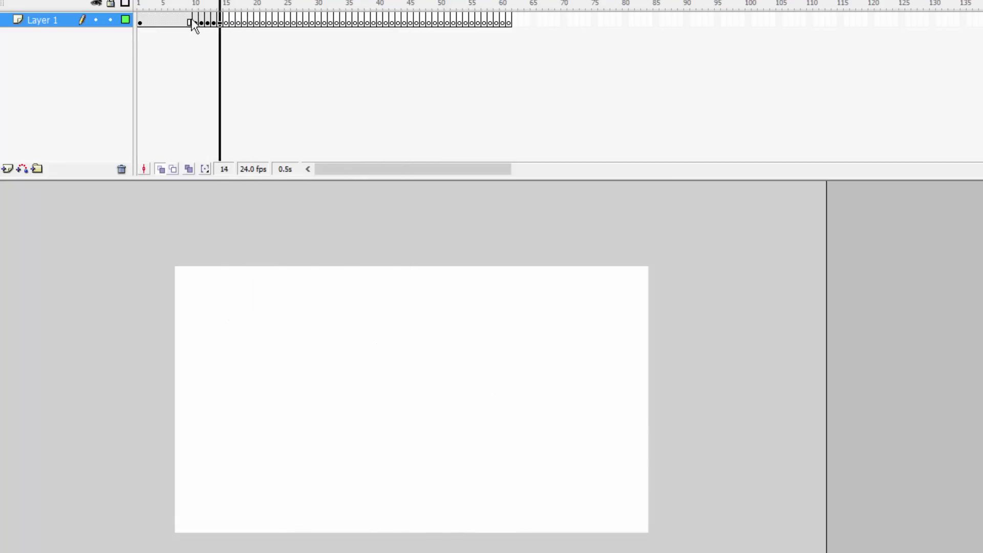
Brush a bent front leg on frame 14 with its hip slightly ahead of the onion-skinned figure, redoing the first stroke.
{"action": "left_click", "coordinate": [213, 22]}
{"action": "left_click", "coordinate": [545, 327]}
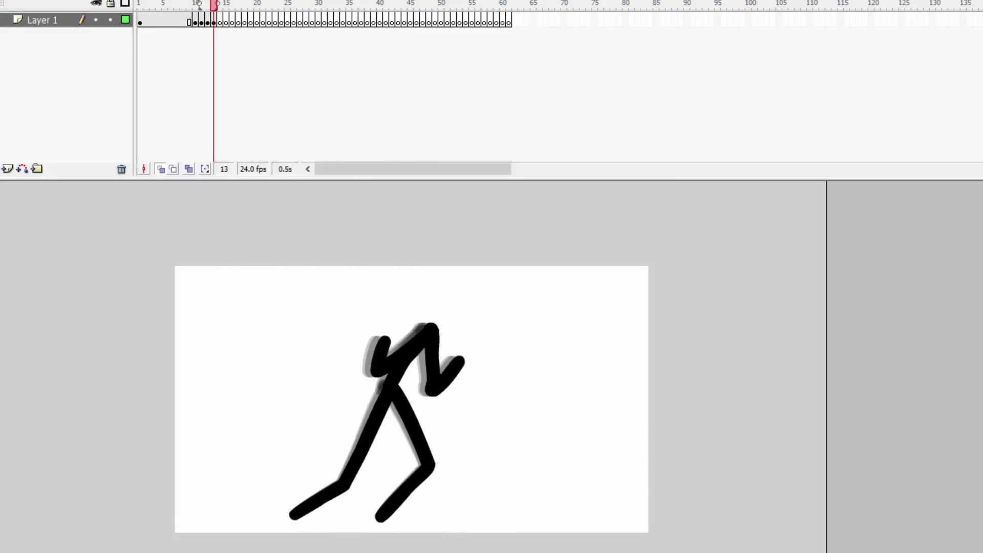
{"action": "key", "text": "."}
{"action": "left_click_drag", "start_coordinate": [407, 386], "coordinate": [436, 451]}
{"action": "key", "text": "ctrl+z"}
{"action": "key", "text": "v"}
{"action": "left_click_drag", "start_coordinate": [404, 384], "coordinate": [428, 454]}
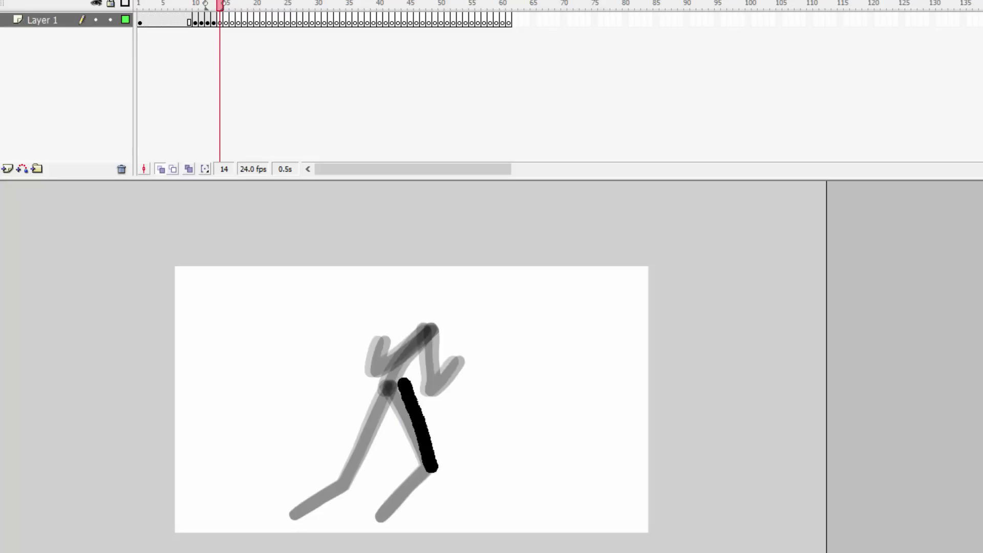
{"action": "left_click_drag", "start_coordinate": [384, 516], "coordinate": [380, 518]}
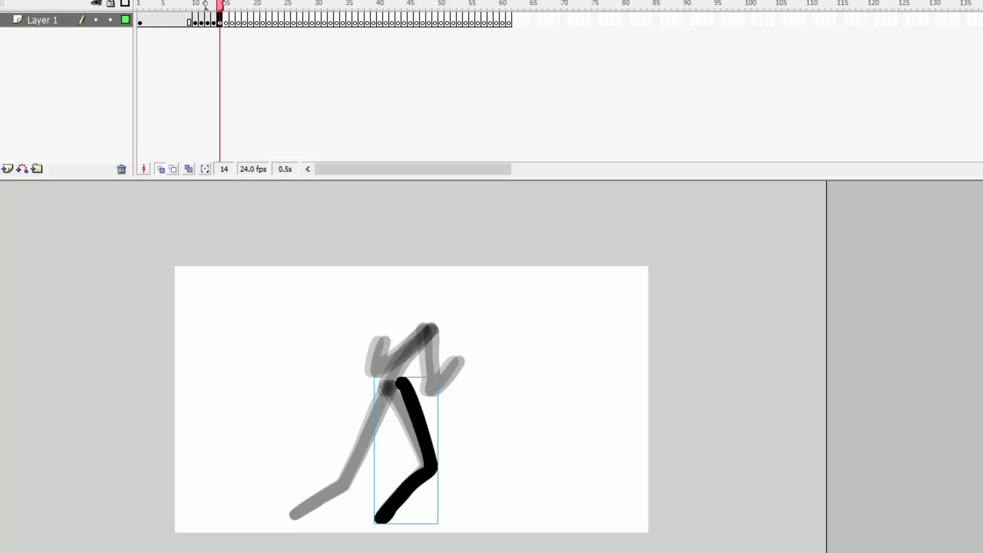
Brush the back leg, a forward-leaning torso and both bent arms on frame 14.
{"action": "left_click_drag", "start_coordinate": [402, 385], "coordinate": [358, 465]}
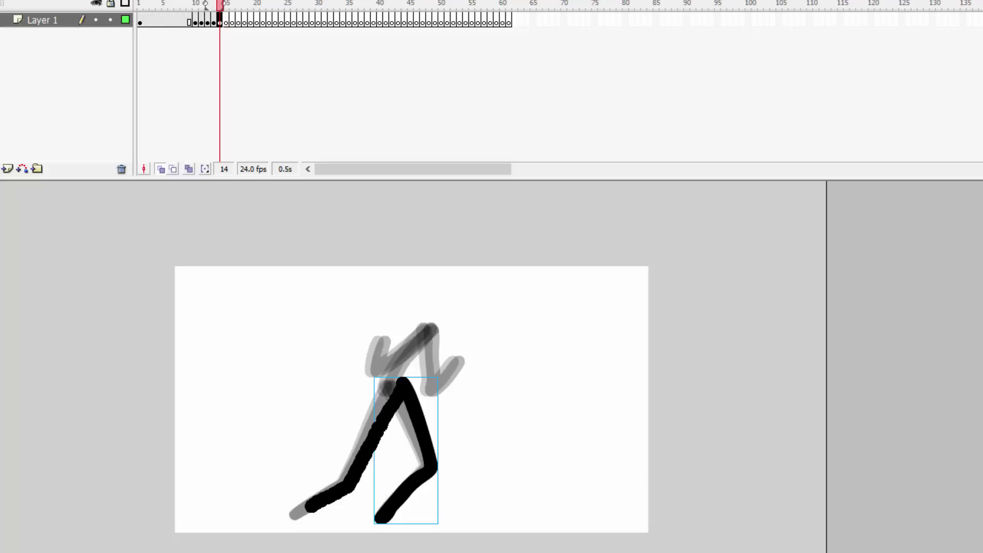
{"action": "left_click_drag", "start_coordinate": [303, 510], "coordinate": [295, 514]}
{"action": "mouse_move", "coordinate": [406, 381]}
{"action": "left_mouse_down"}
{"action": "mouse_move", "coordinate": [443, 334]}
{"action": "mouse_move", "coordinate": [442, 392]}
{"action": "mouse_move", "coordinate": [479, 364]}
{"action": "left_mouse_up"}
{"action": "left_click_drag", "start_coordinate": [393, 351], "coordinate": [396, 344]}
Play the animation twice from frame 8 to review the hand-drawn pose on frame 14.
{"action": "left_click", "coordinate": [183, 16]}
{"action": "key", "text": "Return"}
{"action": "left_click", "coordinate": [183, 15]}
{"action": "key", "text": "Return"}
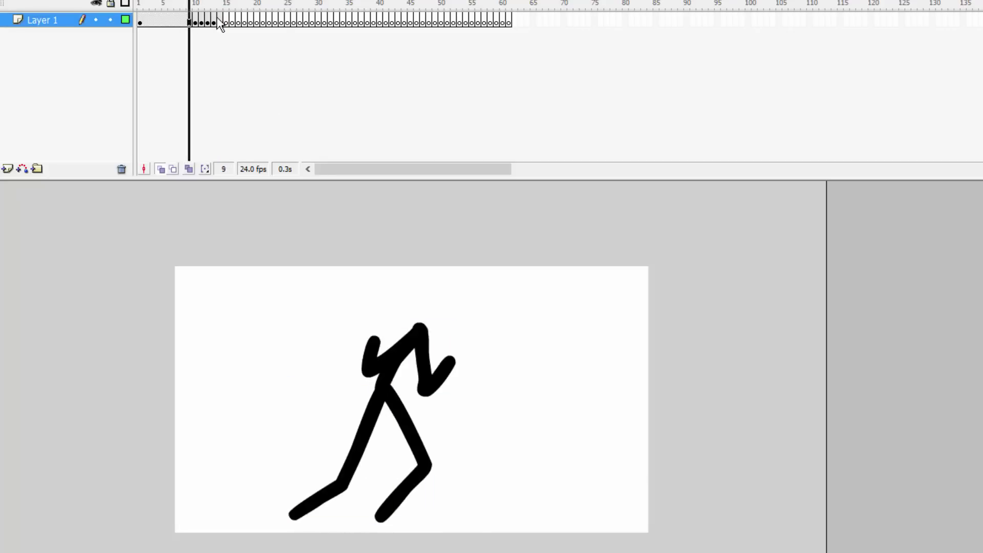
Select the whole figure on frame 14 with the Free Transform tool and skew its upper body further right.
{"action": "left_click", "coordinate": [220, 21]}
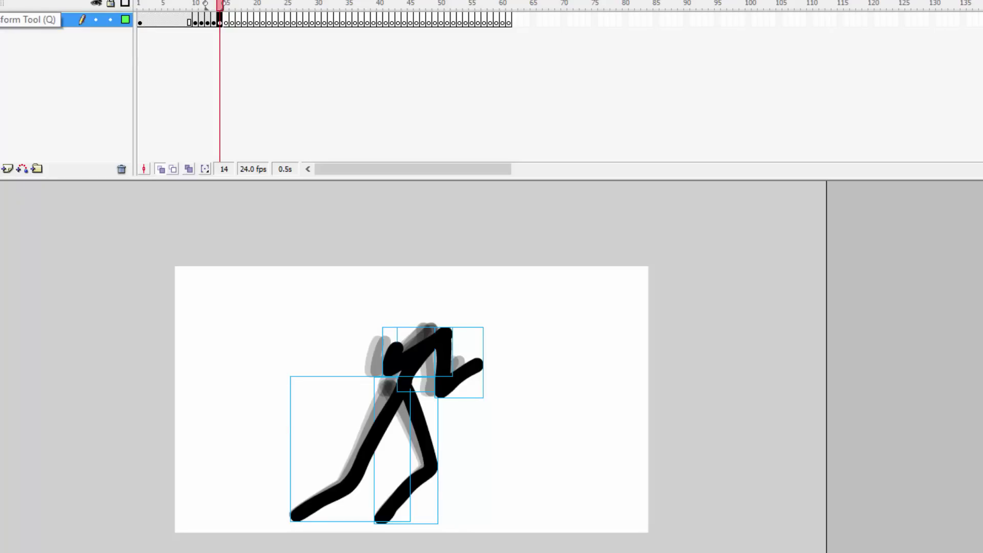
{"action": "key", "text": "q"}
{"action": "key", "text": "comma"}
{"action": "key", "text": "period"}
{"action": "left_click_drag", "start_coordinate": [278, 280], "coordinate": [532, 552]}
{"action": "left_click_drag", "start_coordinate": [447, 324], "coordinate": [397, 324]}
Play the animation from several starting frames to check the increased lean on frame 14.
{"action": "left_click", "coordinate": [208, 23]}
{"action": "key", "text": "Return"}
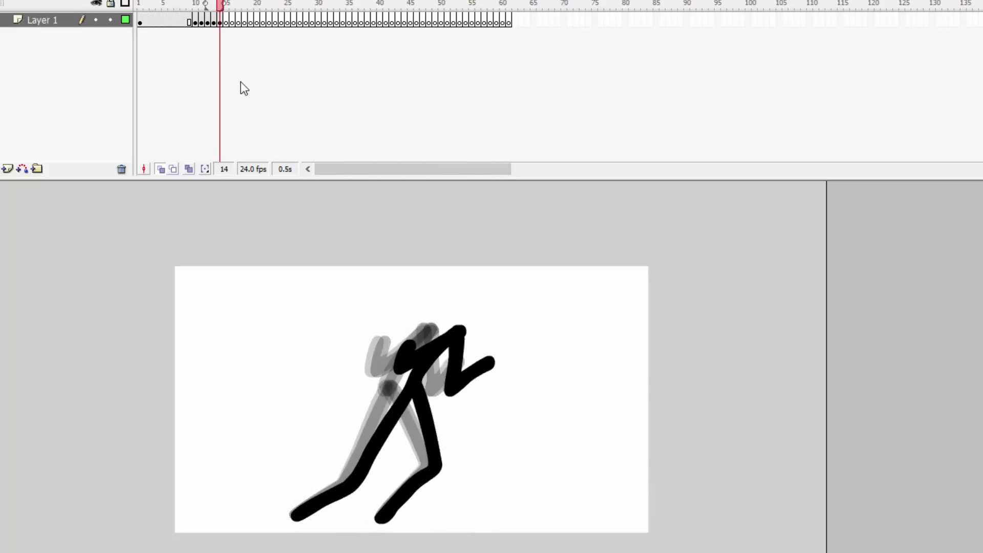
{"action": "left_click", "coordinate": [182, 16]}
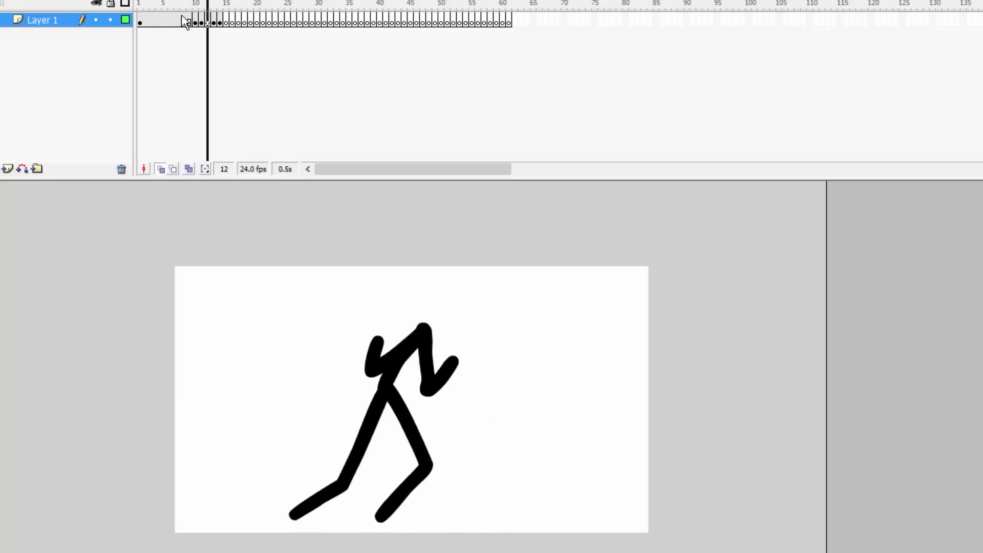
{"action": "left_click", "coordinate": [194, 20]}
{"action": "key", "text": "Return"}
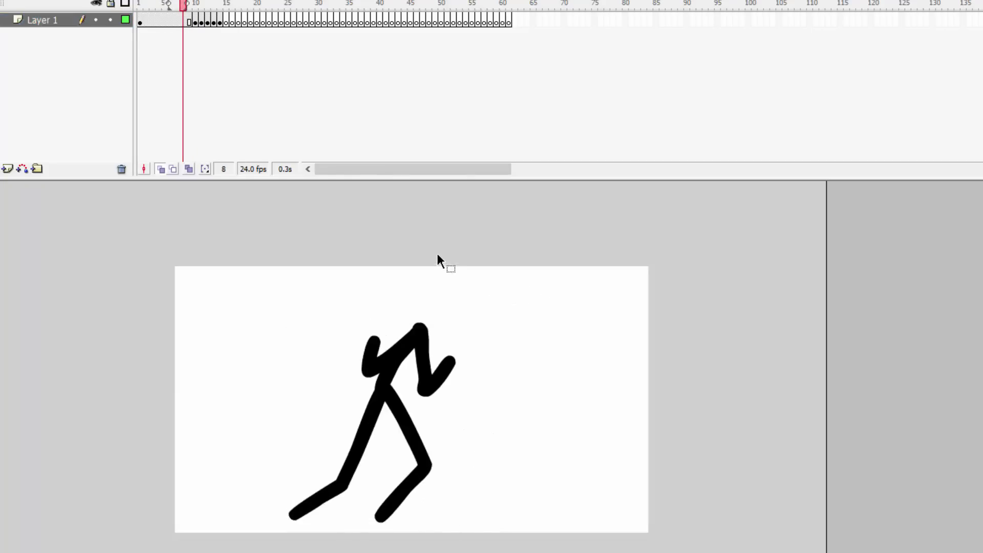
Step through the frames from 8 to 13 one at a time and compare the figure's poses.
{"action": "key", "text": "period"}
{"action": "key", "text": "period"}
{"action": "key", "text": "comma"}
{"action": "key", "text": "ctrl+a"}
{"action": "left_click", "coordinate": [189, 21]}
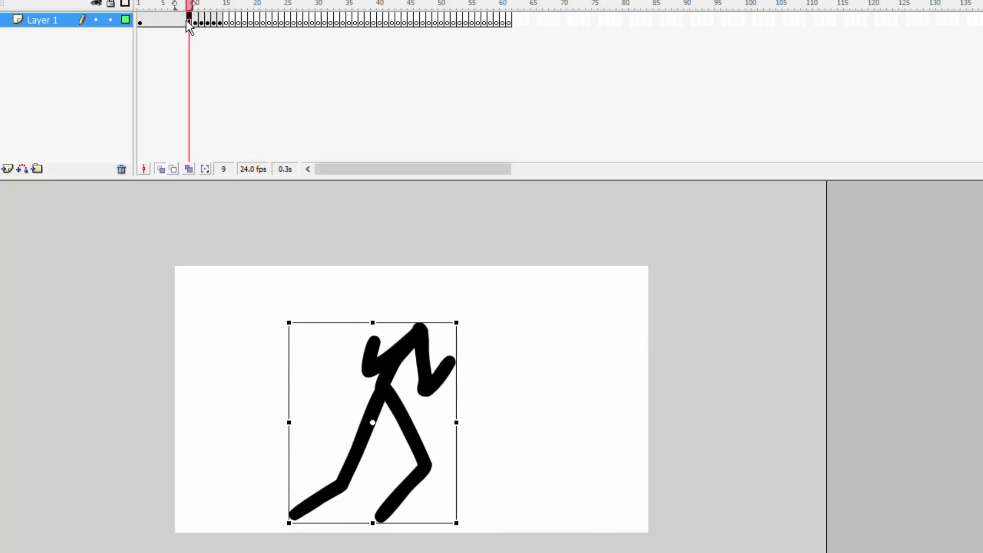
{"action": "key", "text": "comma"}
{"action": "key", "text": "comma"}
{"action": "key", "text": "period"}
{"action": "key", "text": "period"}
{"action": "key", "text": "period"}
{"action": "key", "text": "period"}
{"action": "key", "text": "period"}
{"action": "key", "text": "period"}
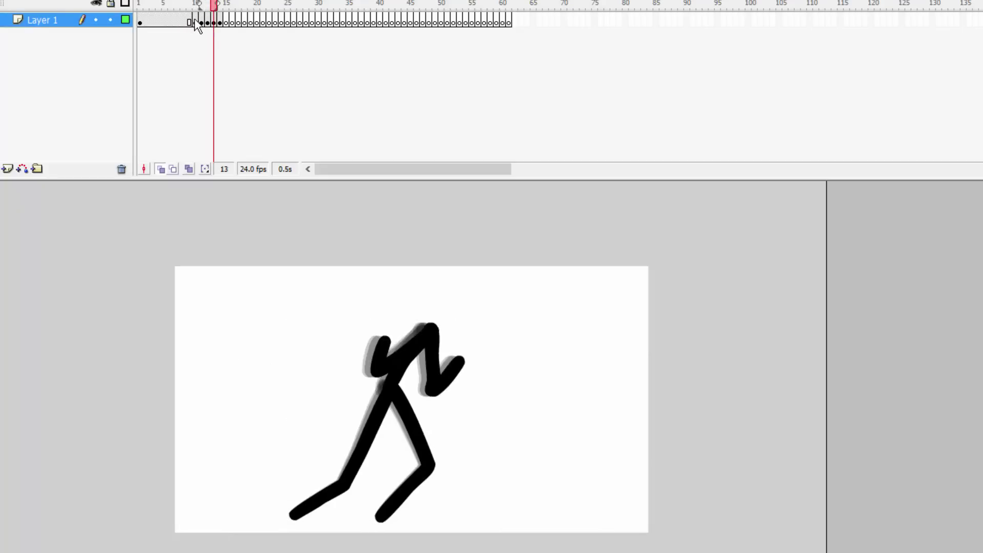
Remove frames 10 to 12 from Layer 1.
{"action": "left_click", "coordinate": [195, 21]}
{"action": "left_click_drag", "start_coordinate": [197, 23], "coordinate": [210, 23]}
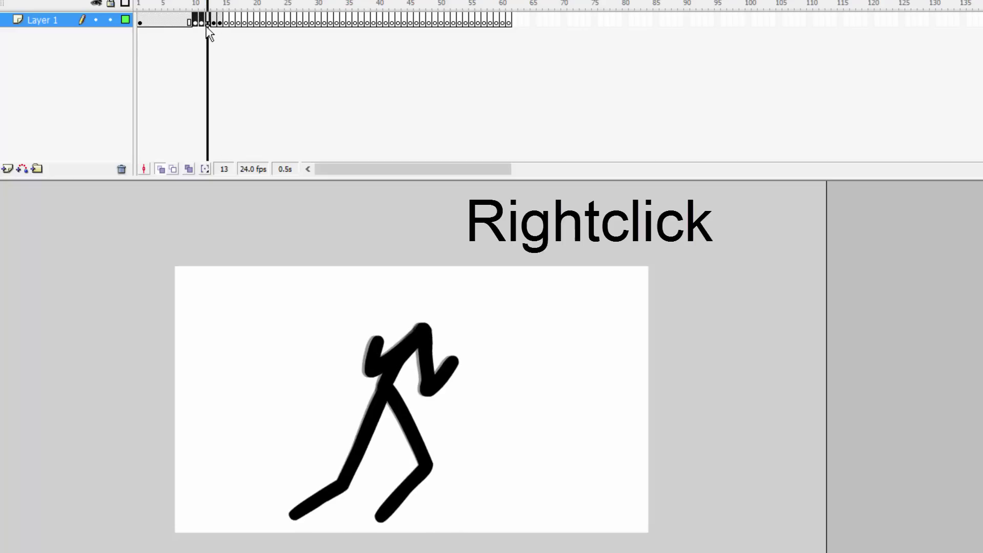
{"action": "right_click", "coordinate": [208, 22]}
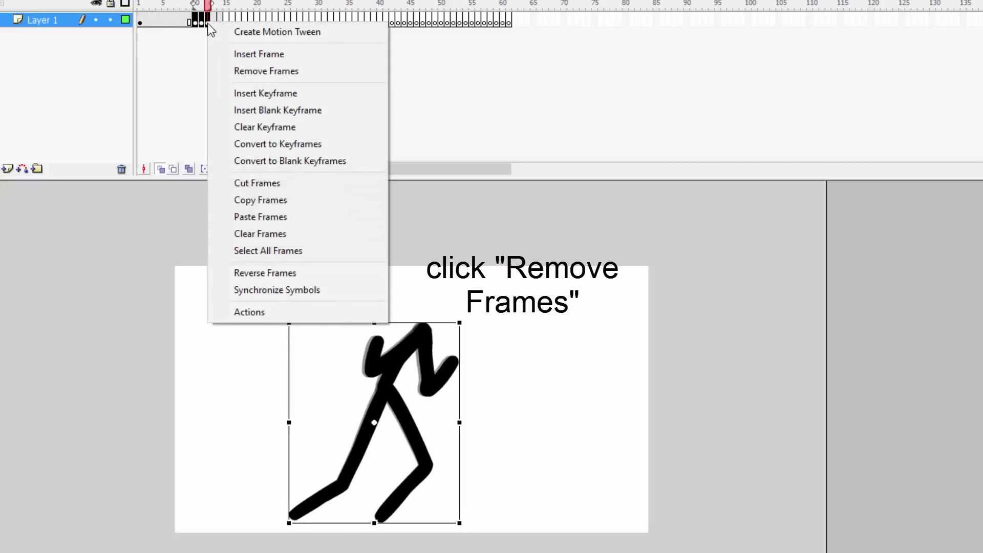
{"action": "left_click", "coordinate": [230, 70]}
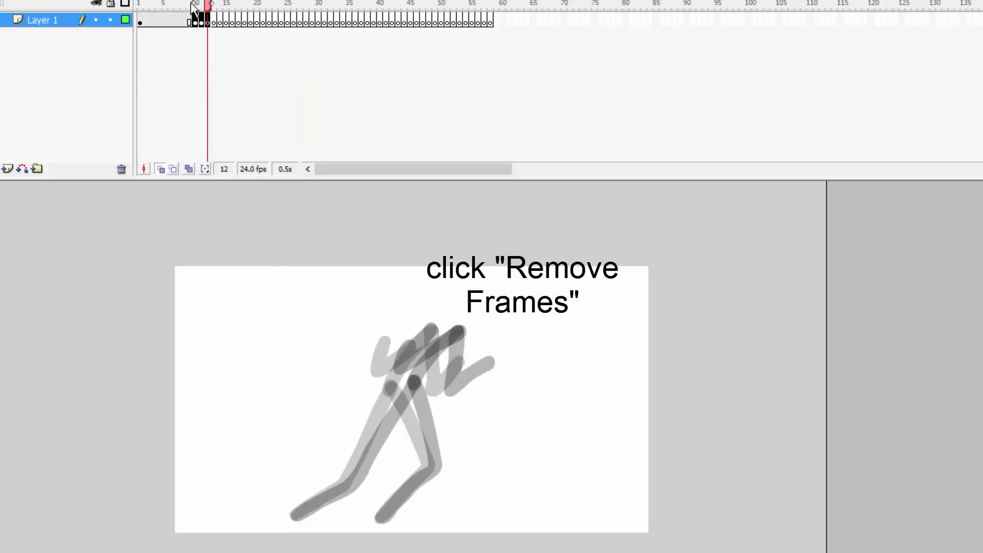
Play the animation from the frames just before frame 10 to check the motion after the frame removal.
{"action": "left_click", "coordinate": [185, 19]}
{"action": "key", "text": "Return"}
{"action": "left_click", "coordinate": [190, 18]}
{"action": "key", "text": "Return"}
{"action": "left_click", "coordinate": [196, 20]}
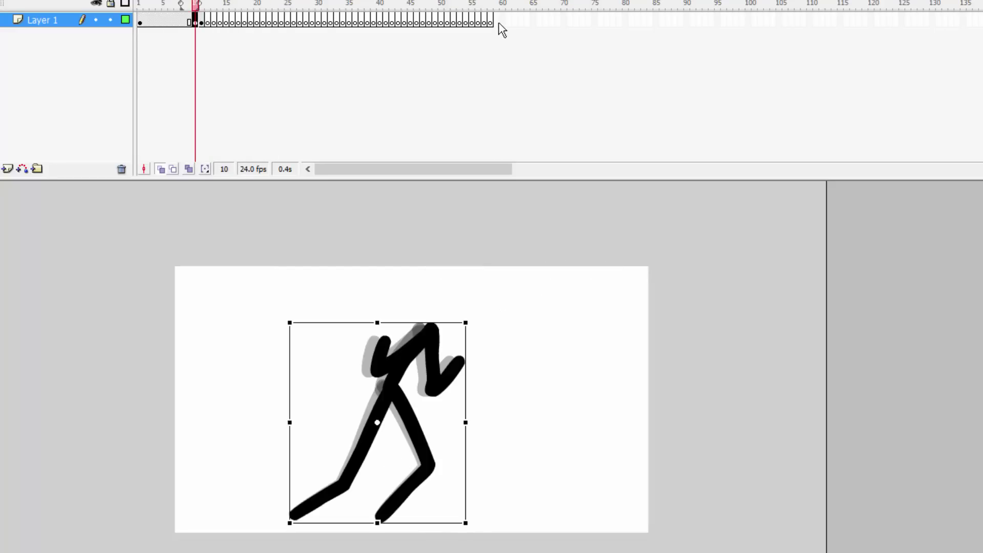
Select every frame of the running animation on Layer 1 and remove them all.
{"action": "left_click_drag", "start_coordinate": [492, 23], "coordinate": [141, 23]}
{"action": "right_click", "coordinate": [154, 20]}
{"action": "left_click", "coordinate": [195, 63]}
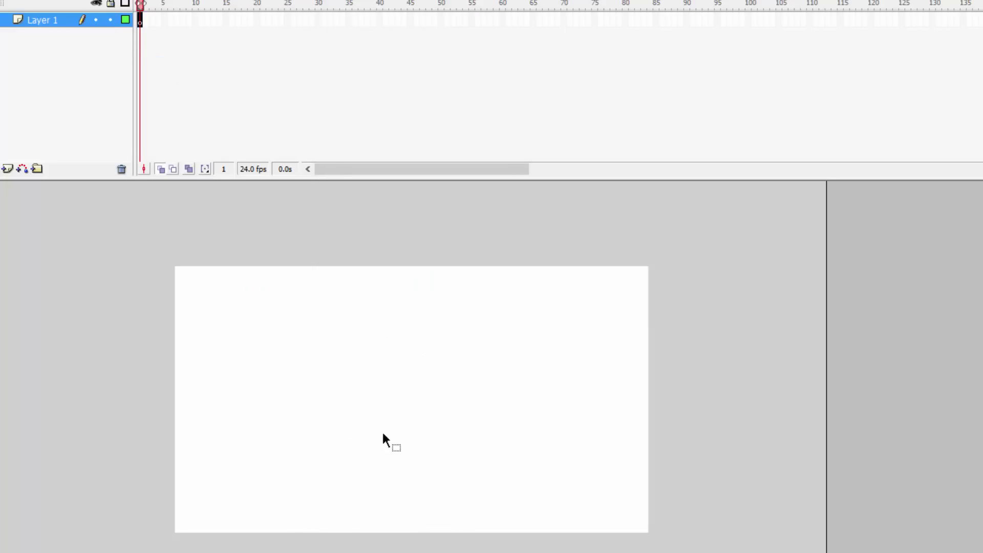
Draw a new headless stick figure on frame 1 near the stage's left edge, with bent legs, a torso and two bent arms.
{"action": "mouse_move", "coordinate": [274, 396]}
{"action": "left_mouse_down"}
{"action": "mouse_move", "coordinate": [302, 481]}
{"action": "mouse_move", "coordinate": [284, 539]}
{"action": "mouse_move", "coordinate": [230, 490]}
{"action": "mouse_move", "coordinate": [261, 540]}
{"action": "left_mouse_up"}
{"action": "left_click_drag", "start_coordinate": [275, 395], "coordinate": [291, 303]}
{"action": "key", "text": "ctrl+z"}
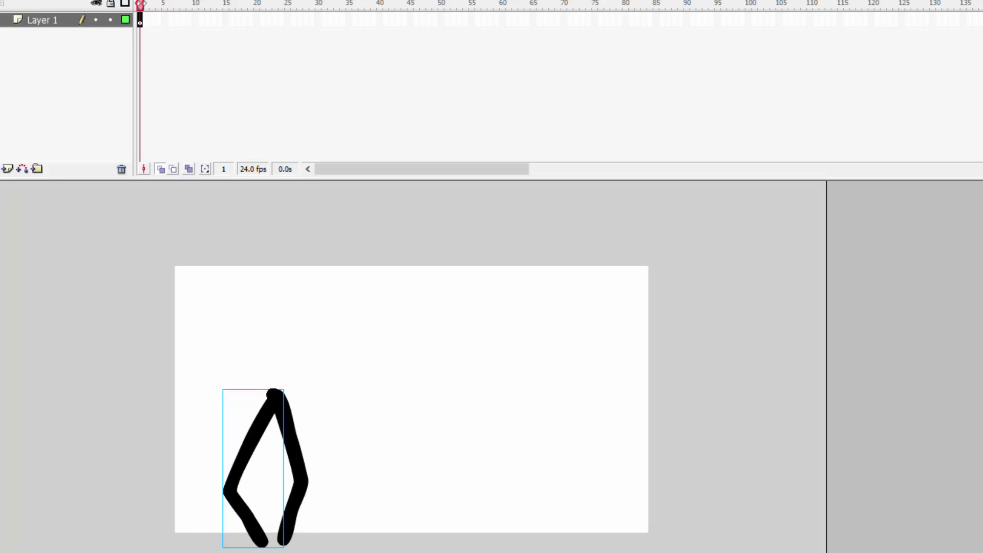
{"action": "mouse_move", "coordinate": [277, 394]}
{"action": "left_mouse_down"}
{"action": "mouse_move", "coordinate": [277, 334]}
{"action": "mouse_move", "coordinate": [242, 341]}
{"action": "left_mouse_up"}
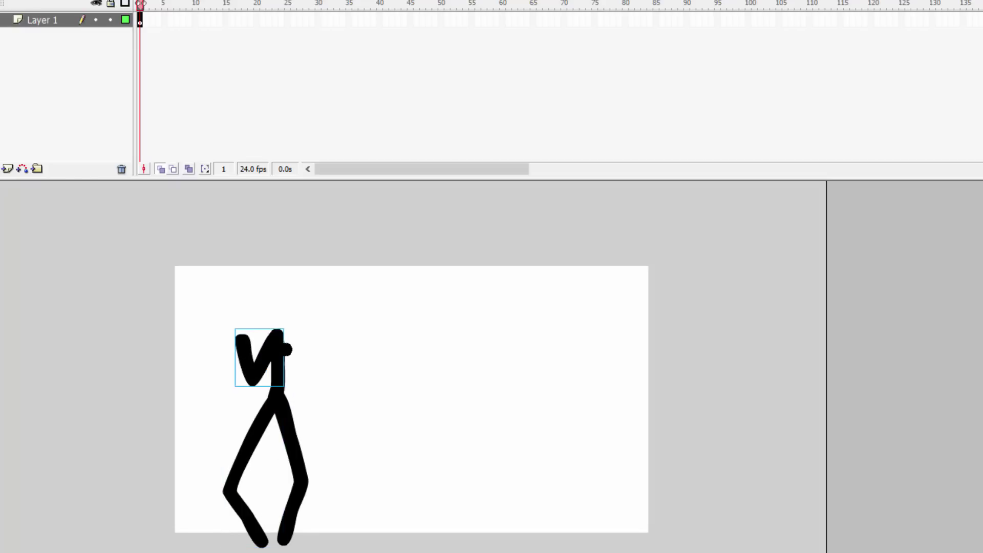
{"action": "left_click_drag", "start_coordinate": [305, 390], "coordinate": [285, 396]}
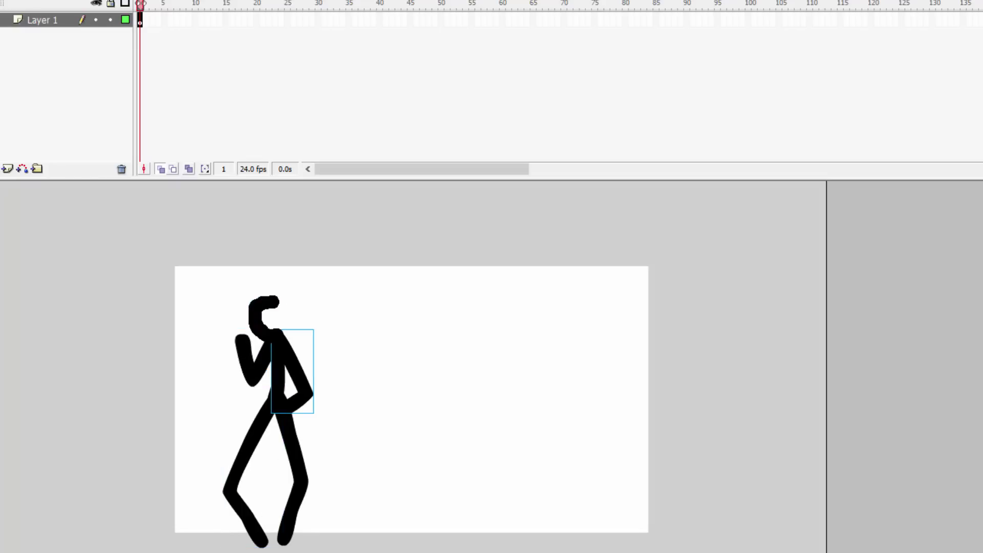
{"action": "left_click_drag", "start_coordinate": [289, 336], "coordinate": [294, 340]}
{"action": "key", "text": "ctrl+z"}
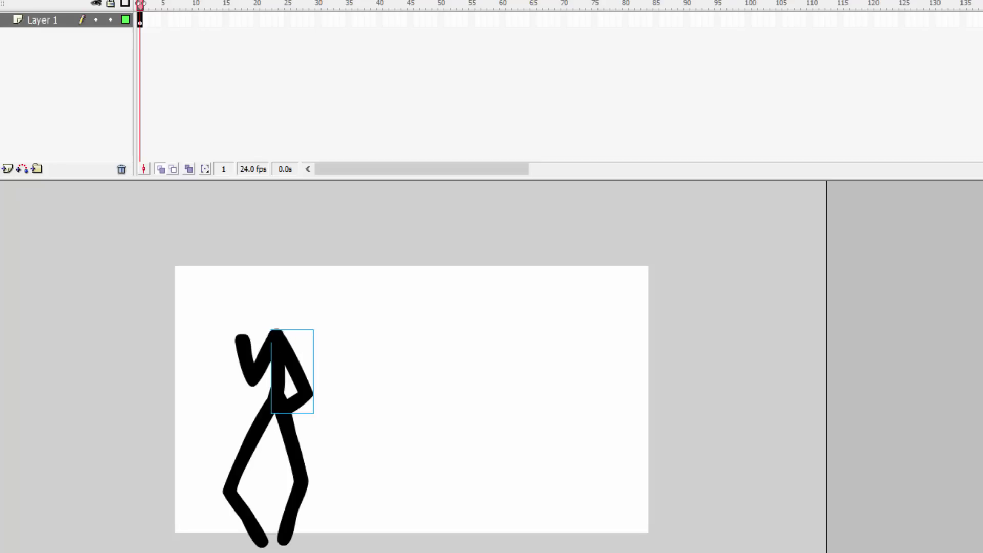
{"action": "mouse_move", "coordinate": [242, 311]}
{"action": "left_mouse_down"}
{"action": "mouse_move", "coordinate": [272, 281]}
{"action": "mouse_move", "coordinate": [300, 314]}
{"action": "mouse_move", "coordinate": [260, 332]}
{"action": "mouse_move", "coordinate": [245, 303]}
{"action": "mouse_move", "coordinate": [283, 285]}
{"action": "mouse_move", "coordinate": [300, 313]}
{"action": "mouse_move", "coordinate": [270, 333]}
{"action": "left_mouse_up"}
{"action": "key", "text": "ctrl+z"}
{"action": "key", "text": "ctrl+z"}
Draw a solid black circle with the Oval tool and place it on the figure's neck as its head.
{"action": "key", "text": "o"}
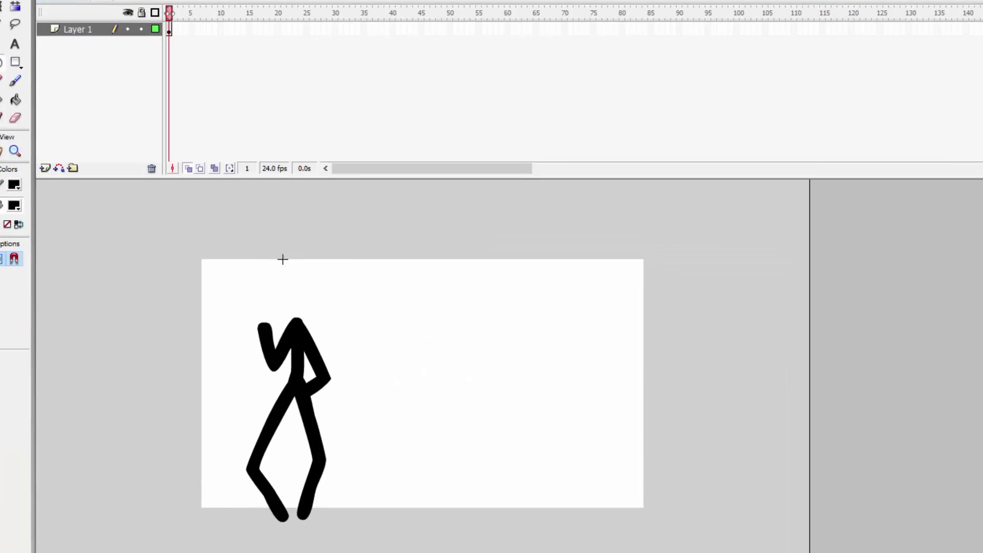
{"action": "left_click_drag", "start_coordinate": [282, 259], "coordinate": [343, 319]}
{"action": "left_click_drag", "start_coordinate": [318, 278], "coordinate": [298, 284]}
Insert a keyframe at frame 46 and move the whole figure to the stage's right edge, slightly higher.
{"action": "left_click_drag", "start_coordinate": [144, 246], "coordinate": [531, 552]}
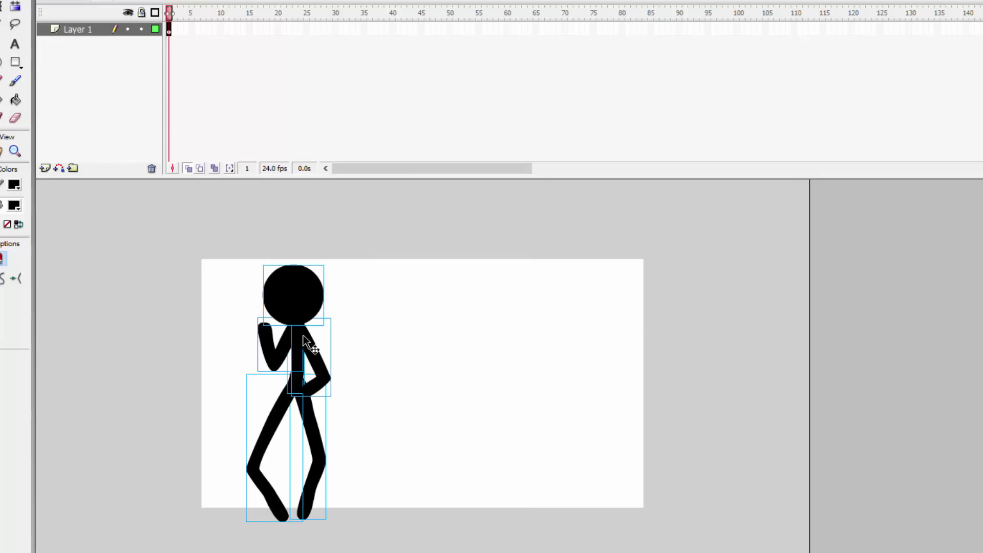
{"action": "left_click", "coordinate": [232, 29]}
{"action": "left_click", "coordinate": [289, 30]}
{"action": "left_click", "coordinate": [347, 29]}
{"action": "left_click", "coordinate": [385, 30]}
{"action": "left_click", "coordinate": [425, 31]}
{"action": "key", "text": "F6"}
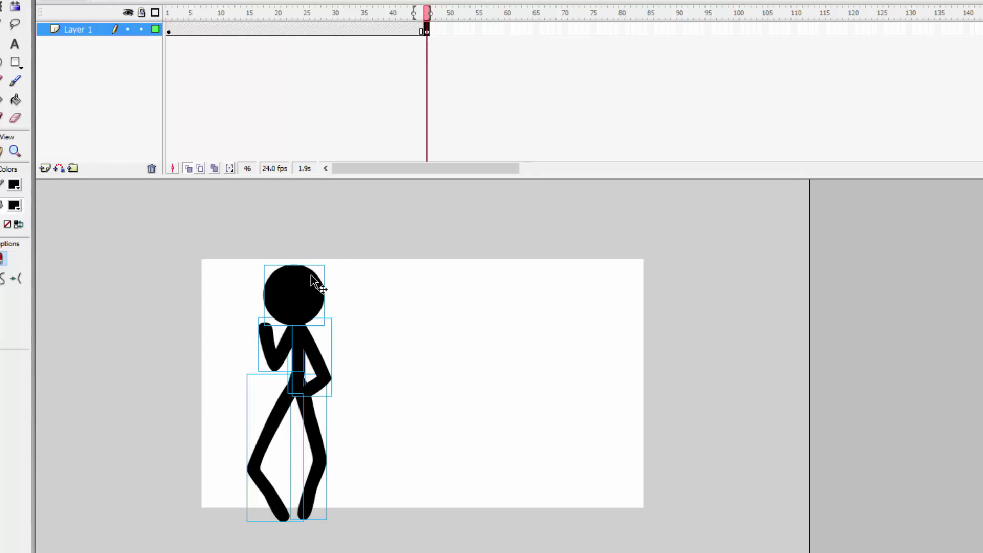
{"action": "left_click_drag", "start_coordinate": [317, 288], "coordinate": [657, 251]}
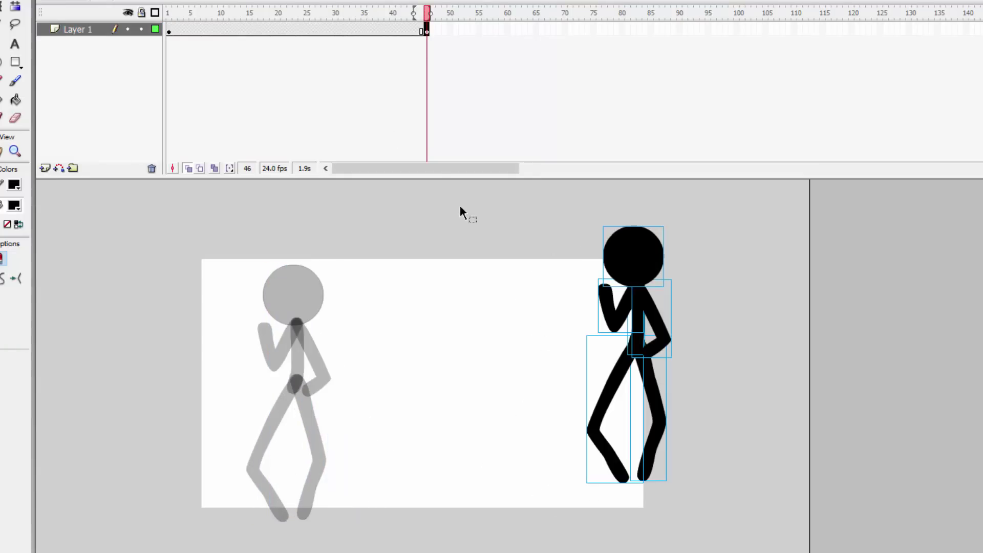
Create a motion tween between the keyframes at frames 1 and 46 and play it from frame 1.
{"action": "right_click", "coordinate": [379, 29]}
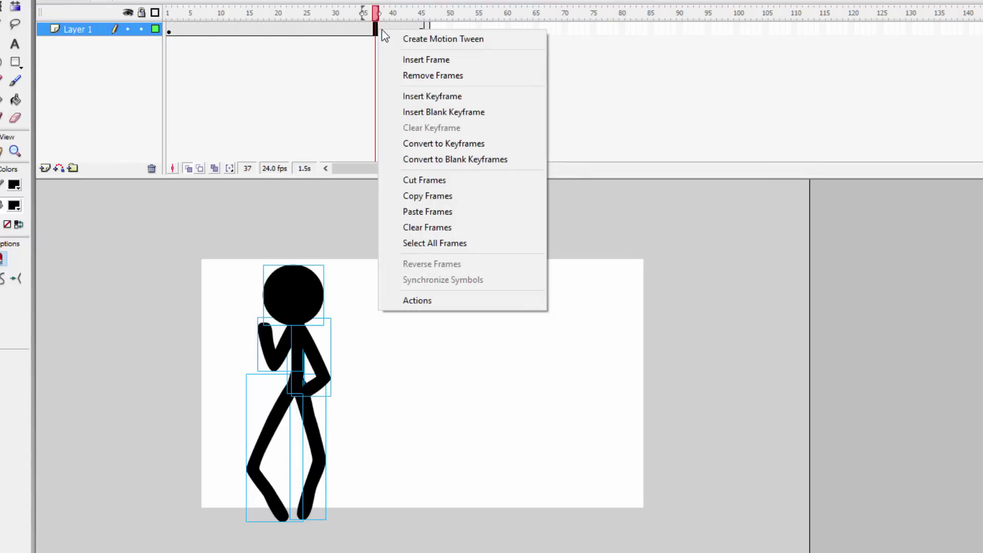
{"action": "left_click", "coordinate": [397, 39]}
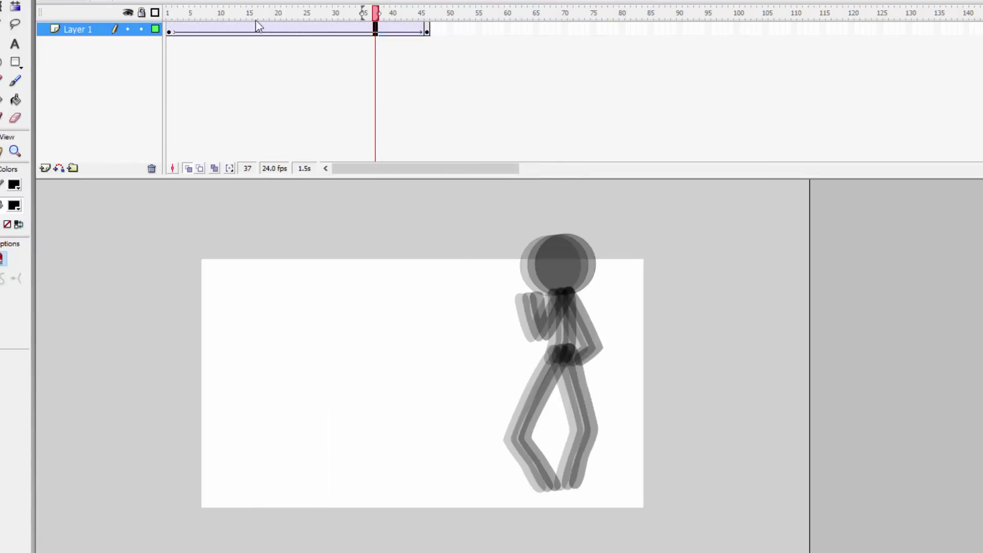
{"action": "left_click", "coordinate": [170, 31]}
{"action": "key", "text": "Return"}
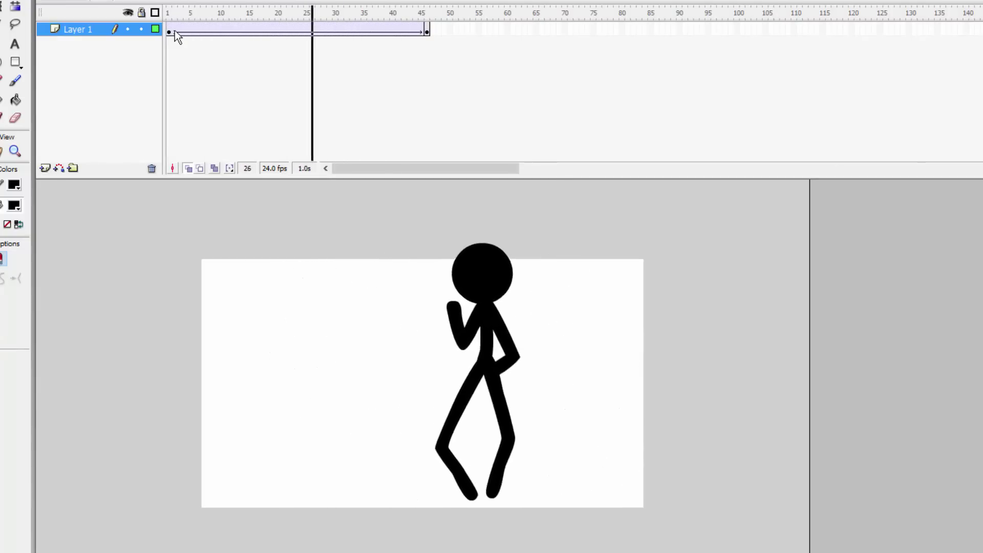
{"action": "key", "text": "Return"}
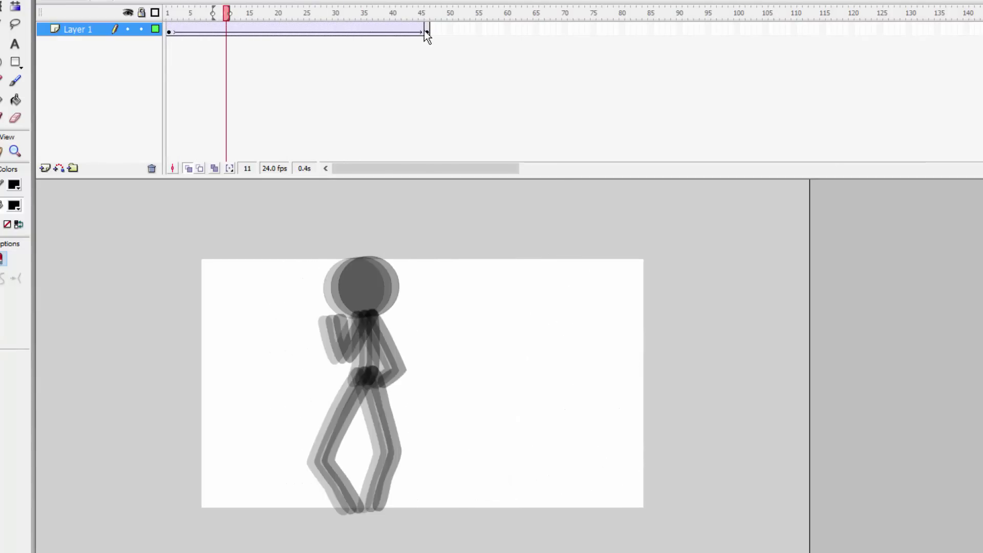
Remove all frames of the motion-tweened figure from Layer 1, including frame 1.
{"action": "left_click_drag", "start_coordinate": [426, 32], "coordinate": [179, 46]}
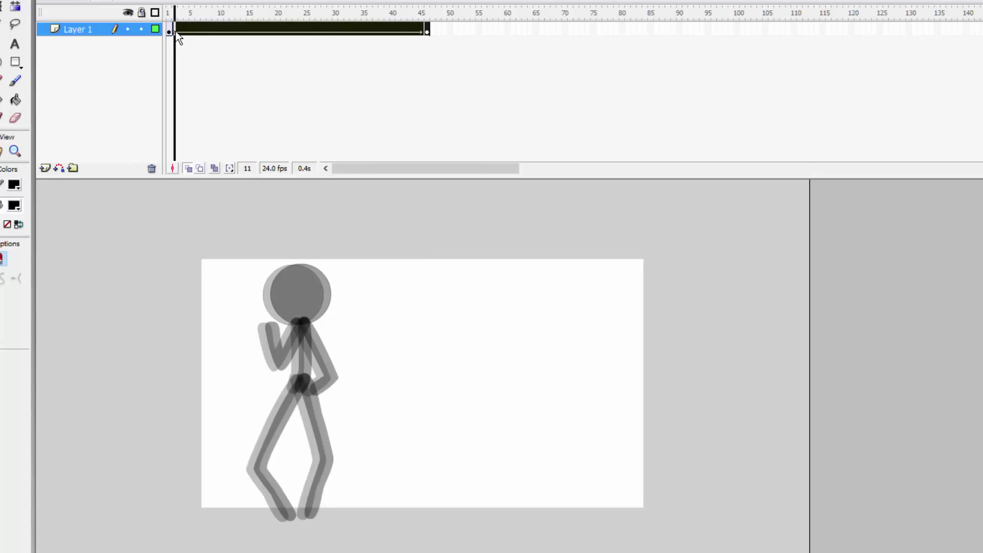
{"action": "right_click", "coordinate": [173, 31]}
{"action": "left_click", "coordinate": [241, 77]}
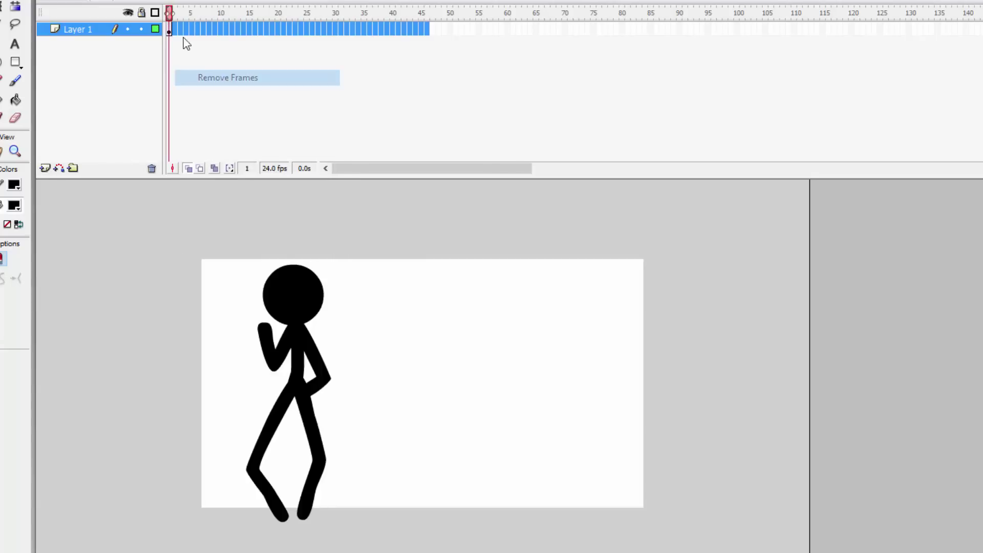
{"action": "right_click", "coordinate": [169, 29]}
{"action": "left_click", "coordinate": [182, 41]}
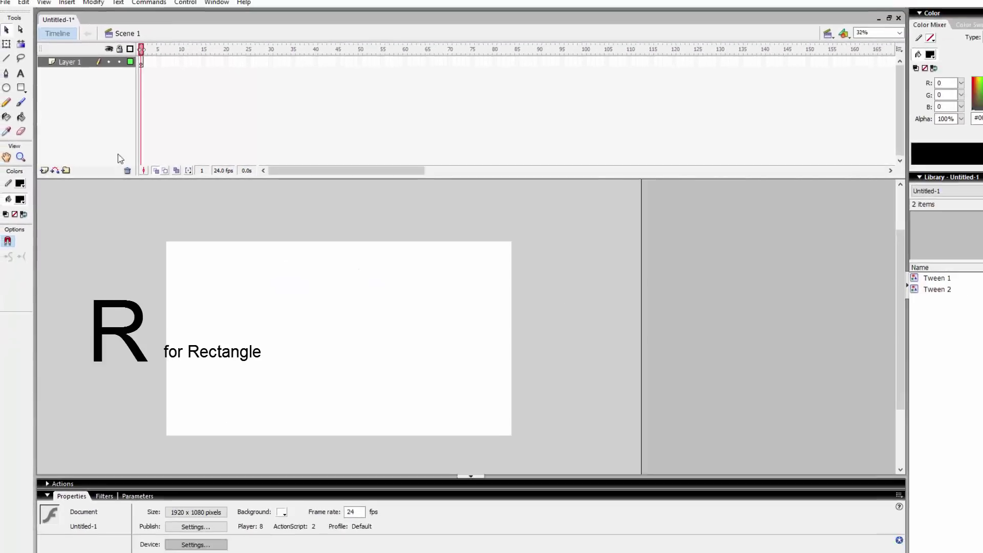
Draw a black 5% alpha rectangle about 2486 by 1470 px covering the whole stage, and add a keyframe at frame 57.
{"action": "key", "text": "r"}
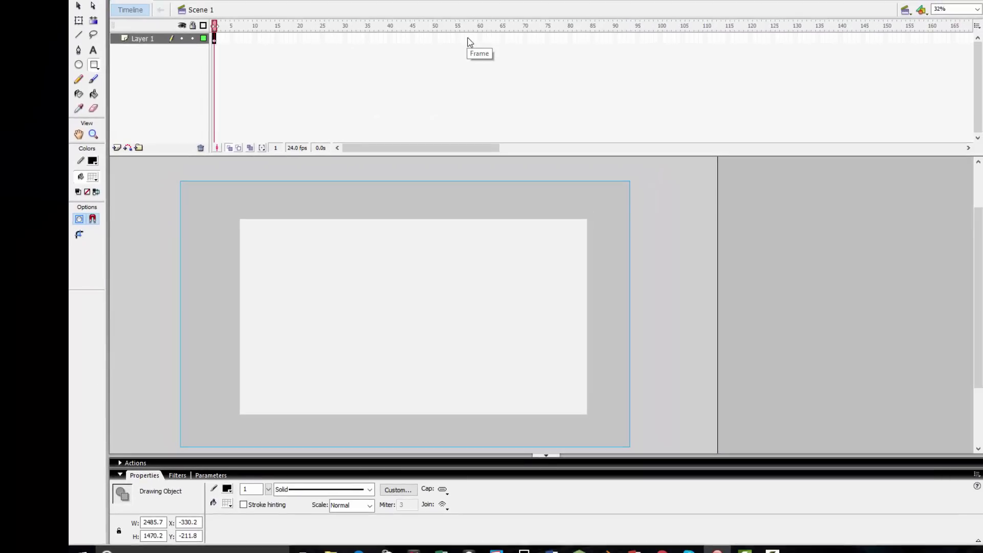
{"action": "left_click", "coordinate": [468, 38]}
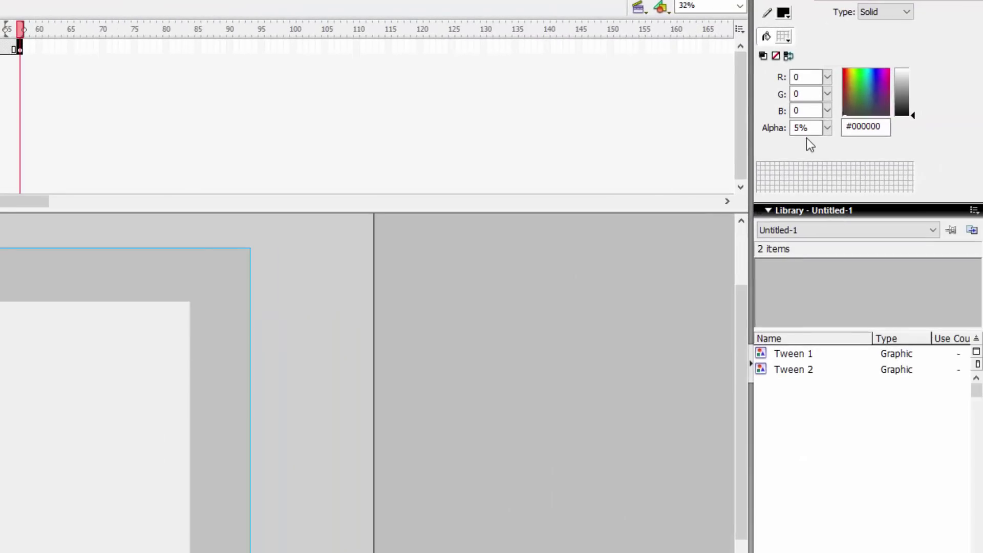
Set the rectangle's fill alpha on frame 57 to 100%.
{"action": "double_click", "coordinate": [799, 128]}
{"action": "key", "text": "BackSpace"}
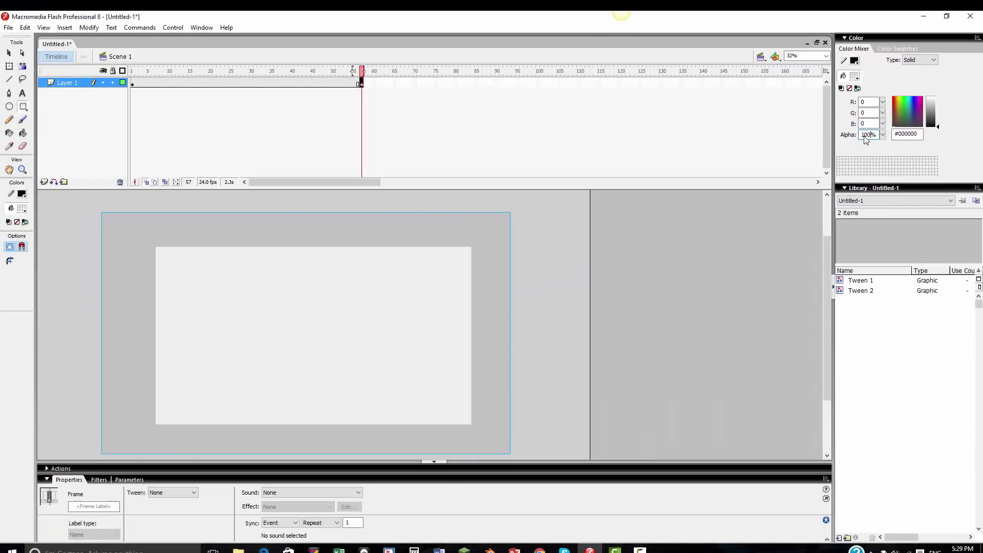
{"action": "type", "text": "100"}
{"action": "key", "text": "Return"}
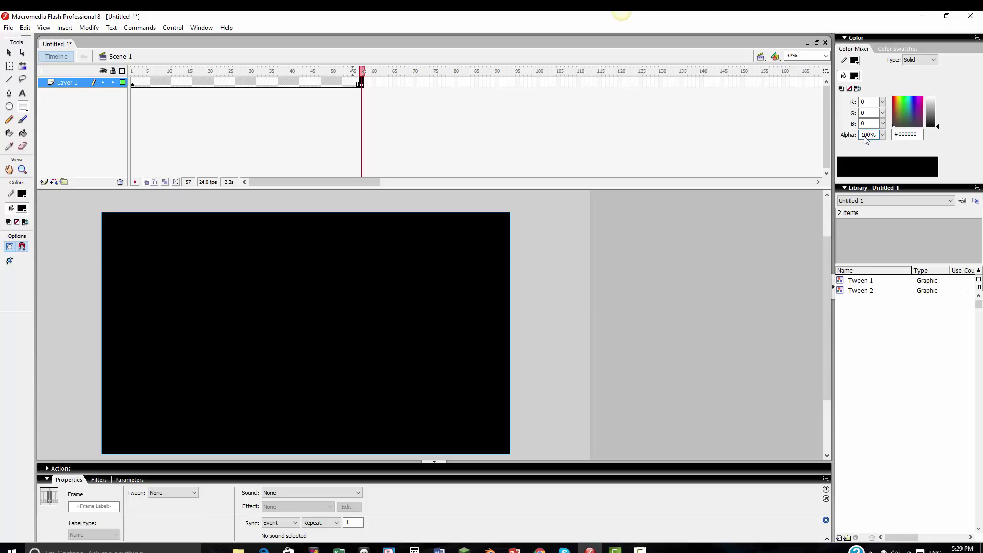
Apply a tween to the rectangle's frames between the keyframes at 1 and 57 and play the fade.
{"action": "left_click", "coordinate": [214, 80]}
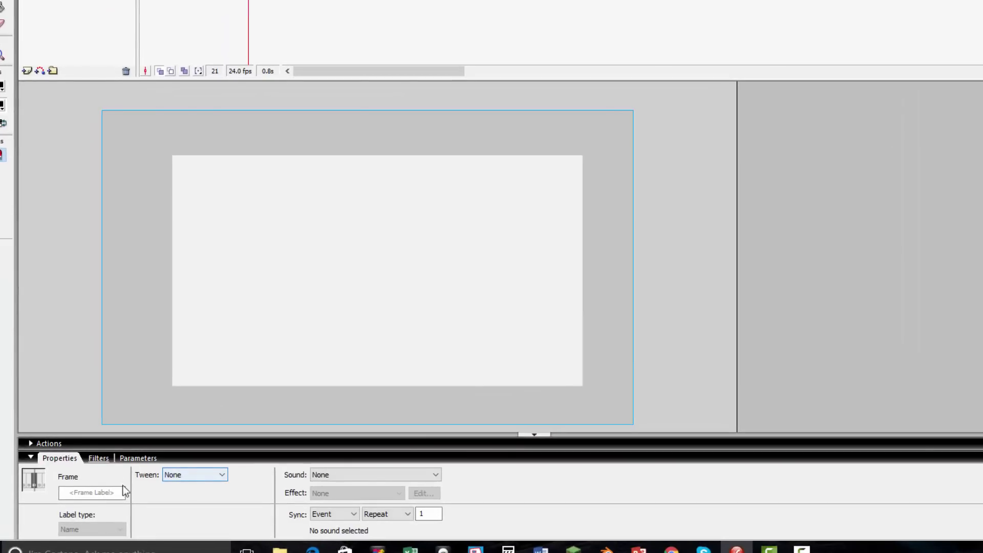
{"action": "left_click", "coordinate": [202, 475]}
{"action": "left_click", "coordinate": [195, 502]}
{"action": "key", "text": "Return"}
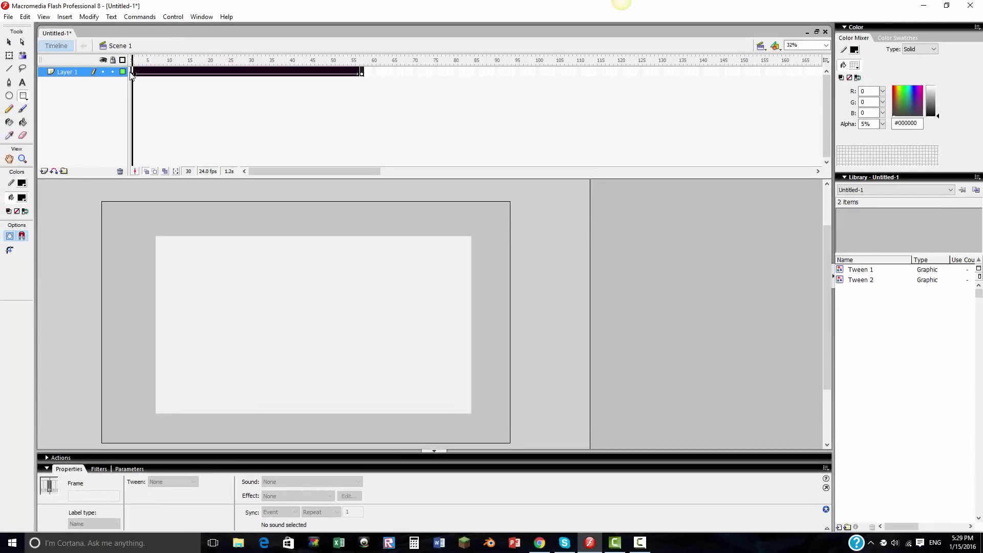
Remove all the rectangle fade's frames, 1 to 57, from Layer 1.
{"action": "left_click", "coordinate": [133, 56]}
{"action": "right_click", "coordinate": [137, 58]}
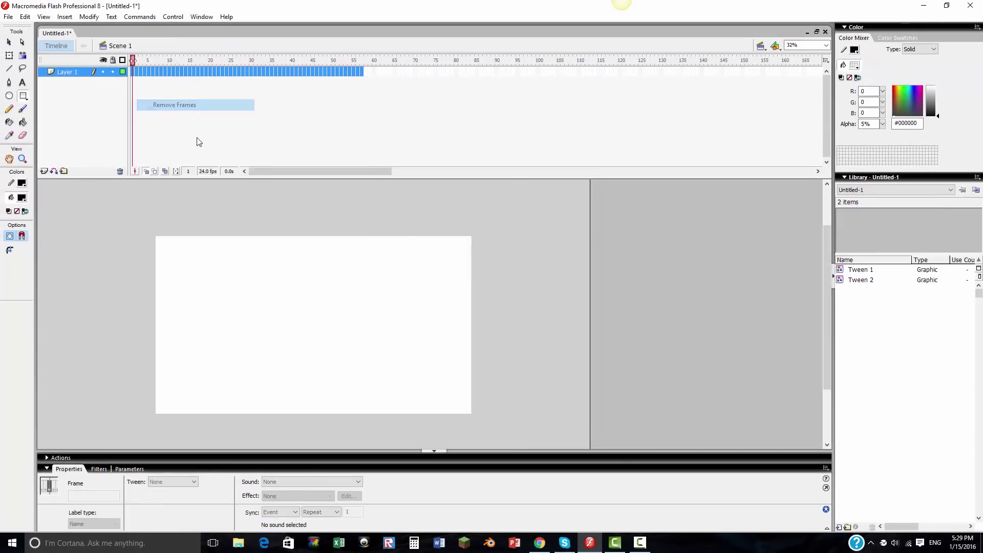